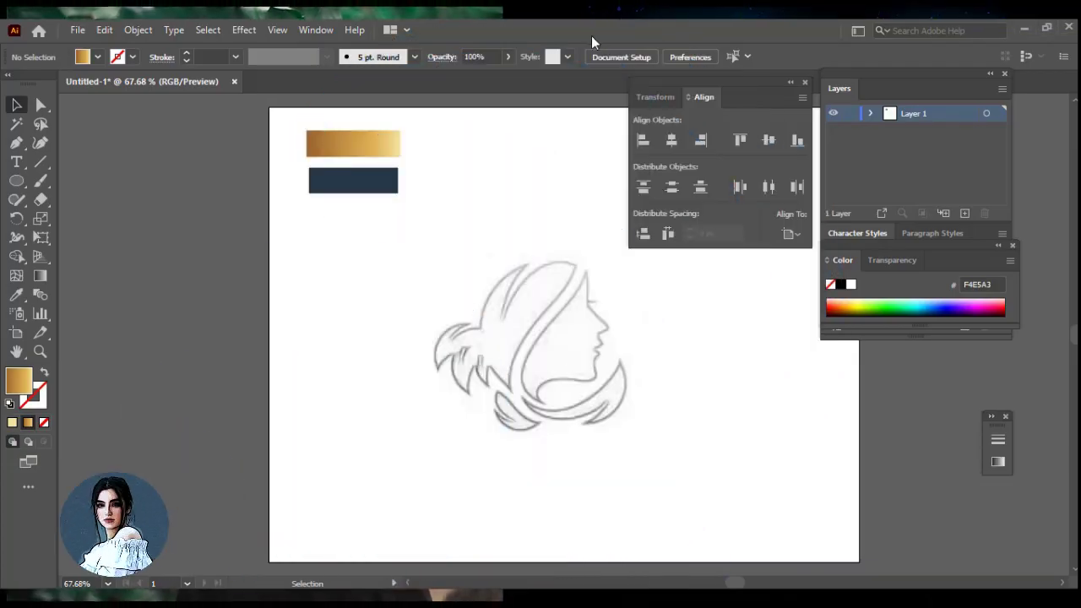
- Lock the sketch on Layer 1 and add an empty Layer 2 above it
{"action": "left_click", "coordinate": [537, 252]}
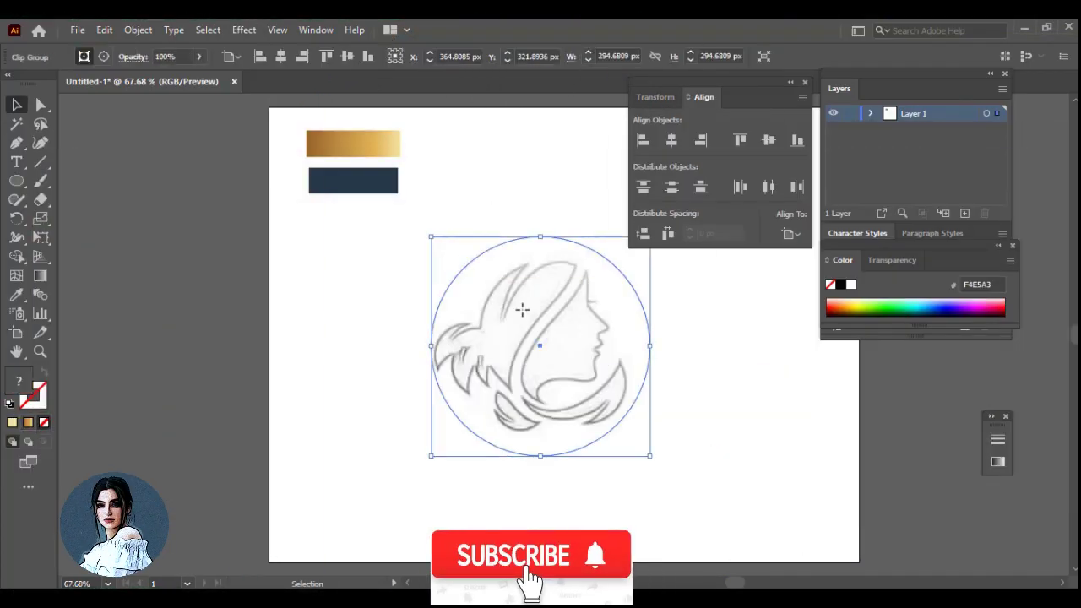
{"action": "left_click", "coordinate": [587, 310]}
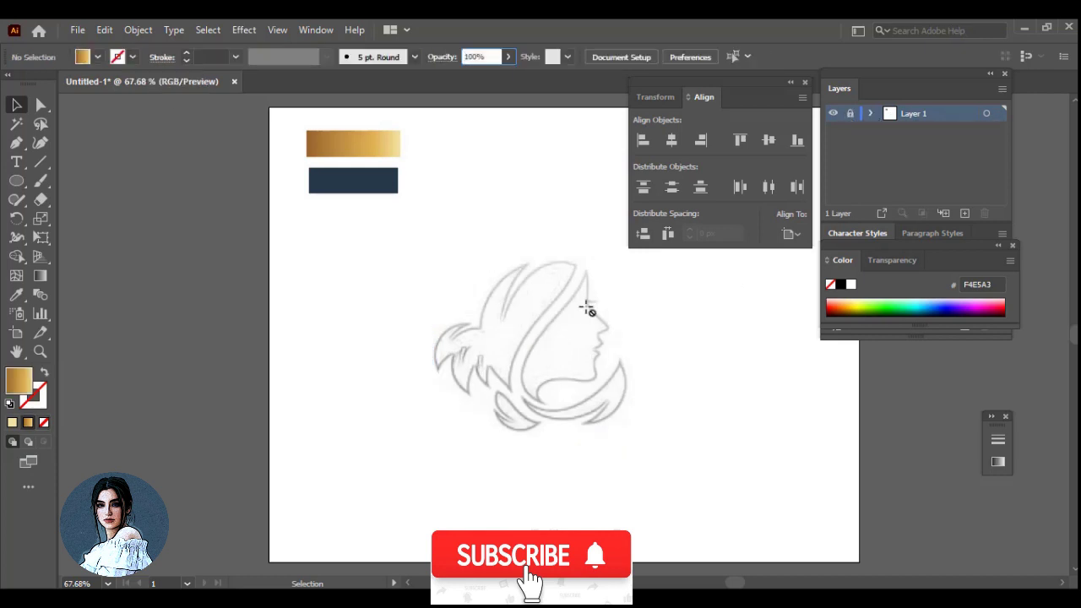
{"action": "left_click", "coordinate": [965, 215]}
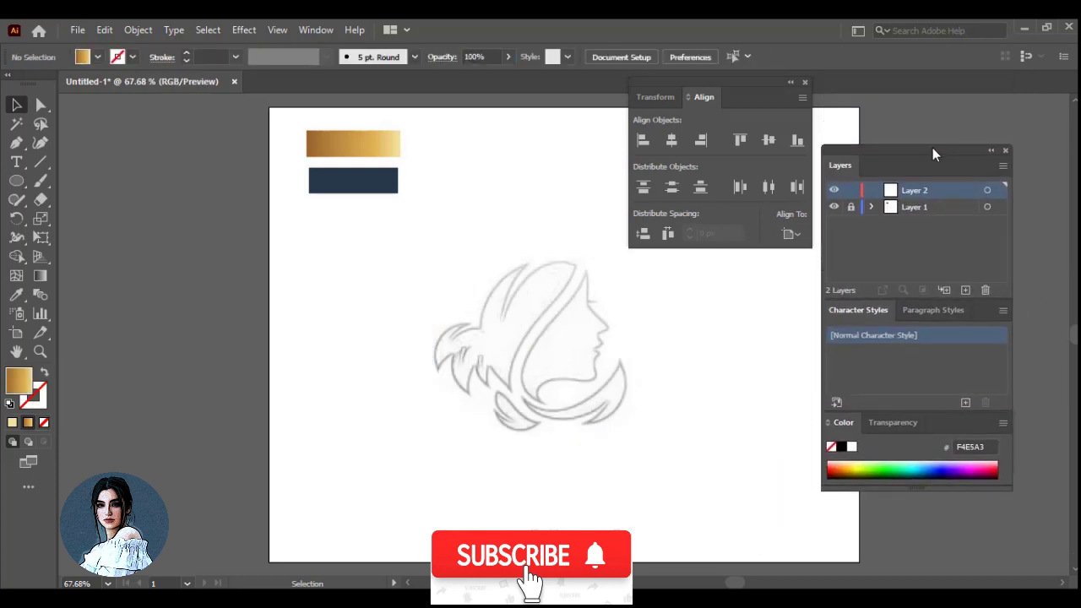
- Zoom in and set fill to None with a black stroke for tracing
{"action": "left_click", "coordinate": [523, 352]}
{"action": "key", "text": "p"}
{"action": "left_click", "coordinate": [97, 57]}
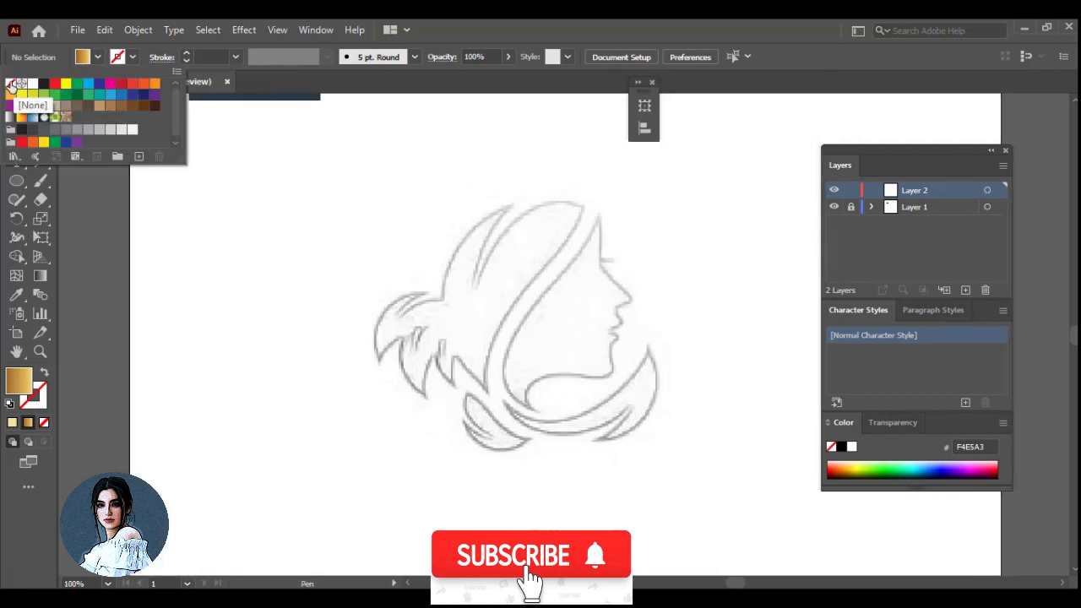
{"action": "left_click", "coordinate": [10, 83]}
{"action": "left_click", "coordinate": [132, 57]}
{"action": "left_click", "coordinate": [43, 83]}
- Trace the back hair with the Curvature tool as a closed outline
{"action": "left_click", "coordinate": [40, 143]}
{"action": "left_click", "coordinate": [583, 206]}
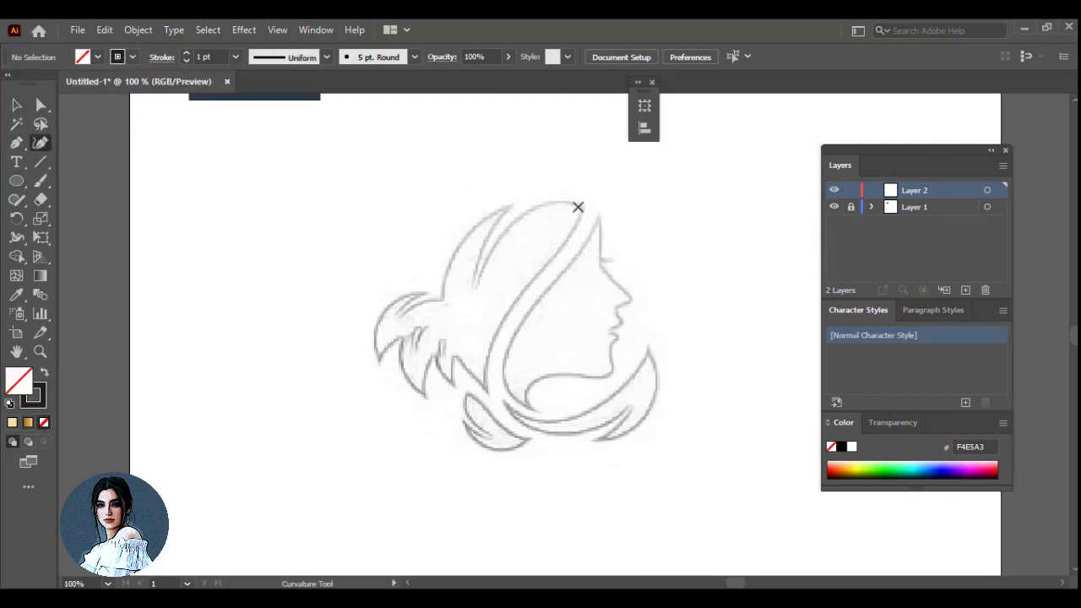
{"action": "left_click", "coordinate": [543, 204]}
{"action": "left_click", "coordinate": [476, 291]}
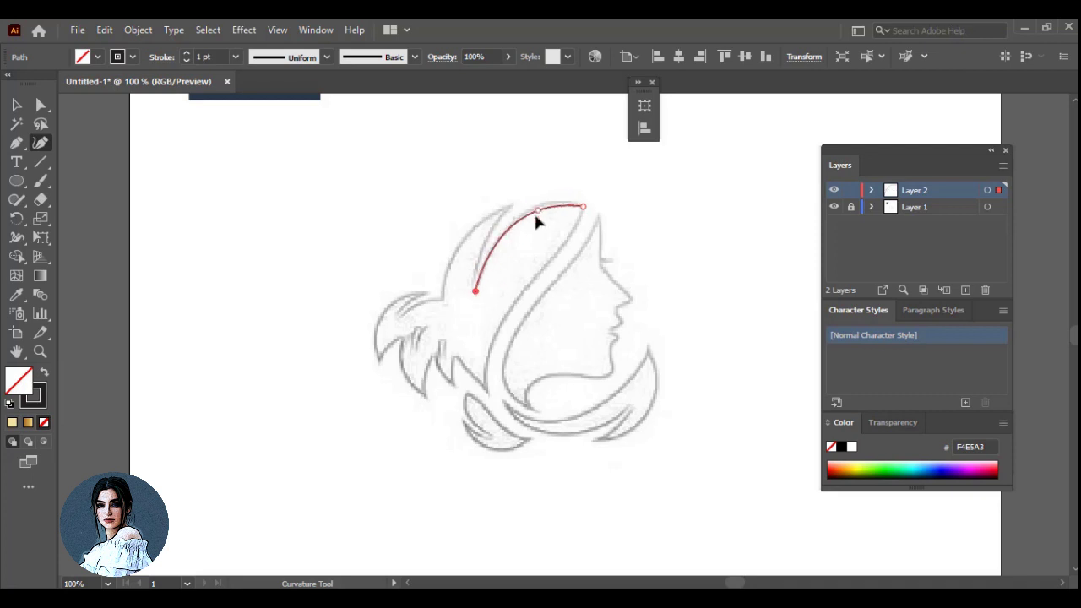
{"action": "left_click", "coordinate": [471, 229]}
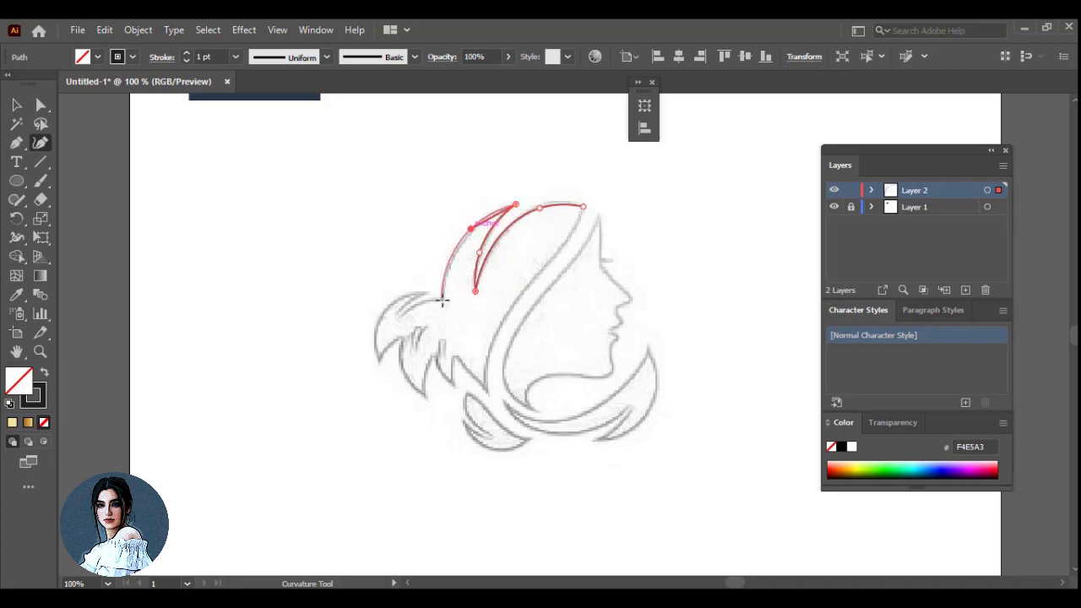
{"action": "left_click", "coordinate": [442, 300]}
{"action": "left_click", "coordinate": [516, 204]}
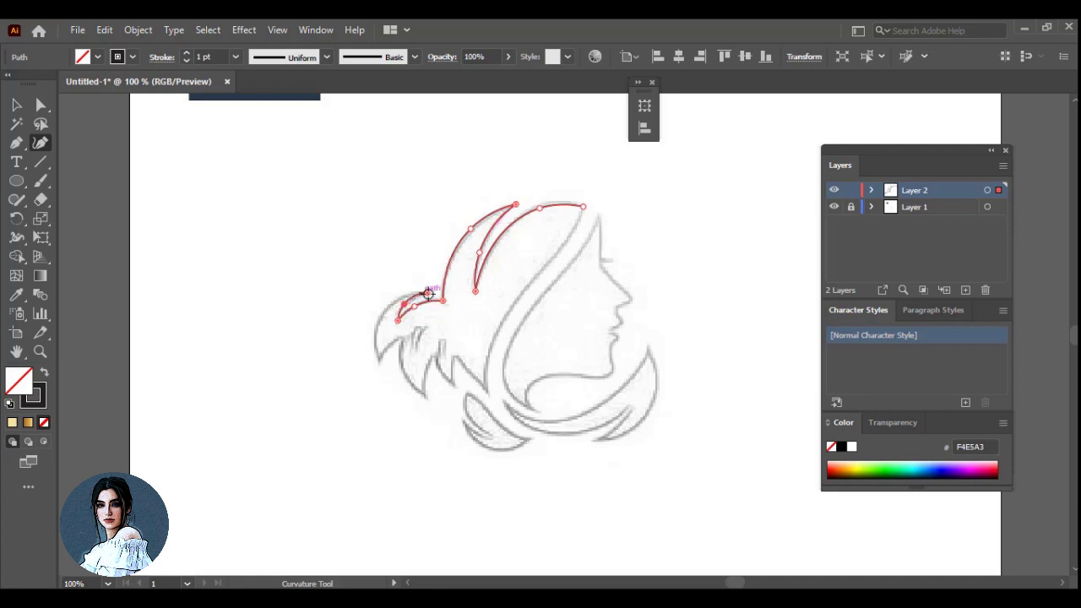
{"action": "left_click", "coordinate": [376, 346]}
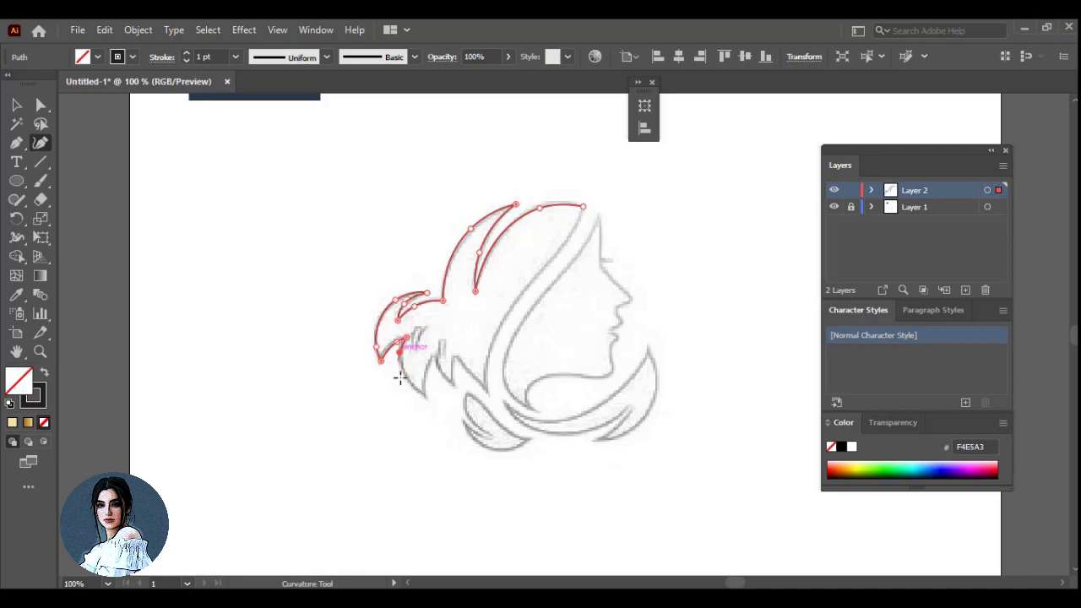
{"action": "left_click", "coordinate": [405, 372]}
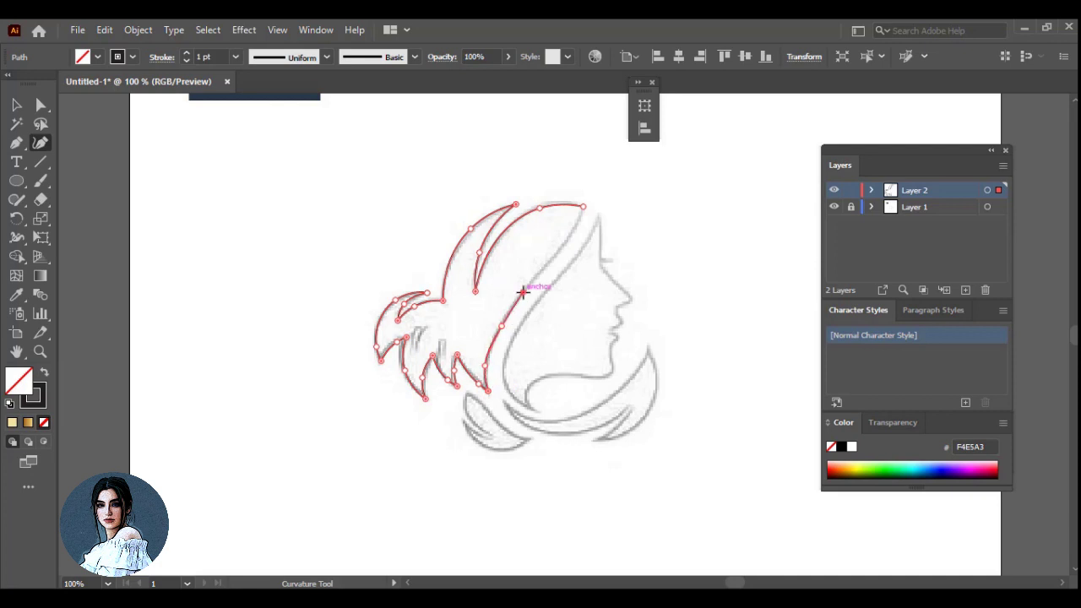
{"action": "left_click", "coordinate": [584, 206]}
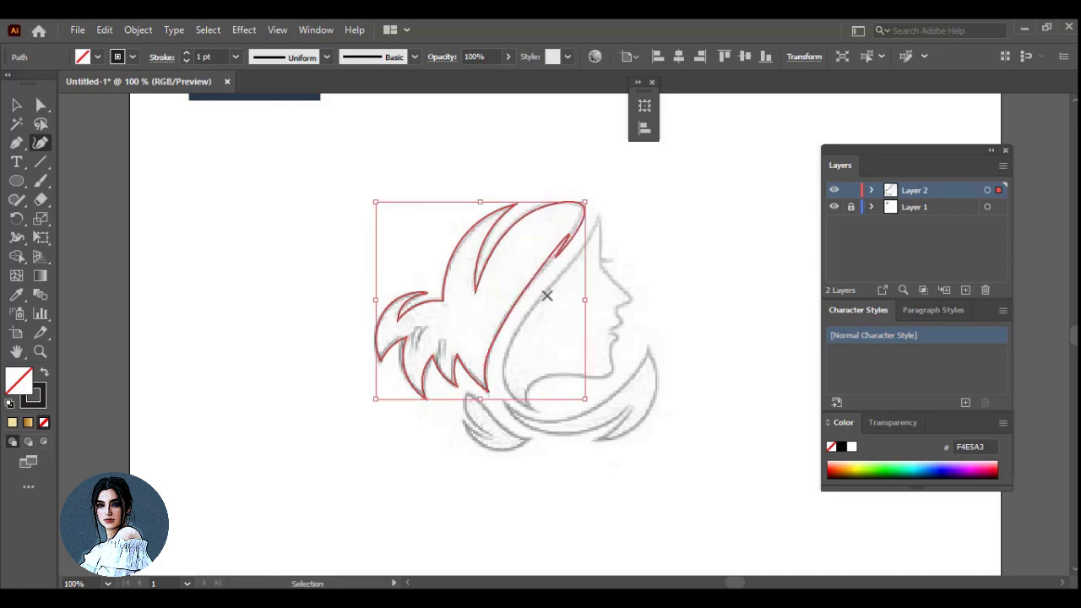
- Adjust the hair outline's points, then deselect it
{"action": "left_click", "coordinate": [482, 366]}
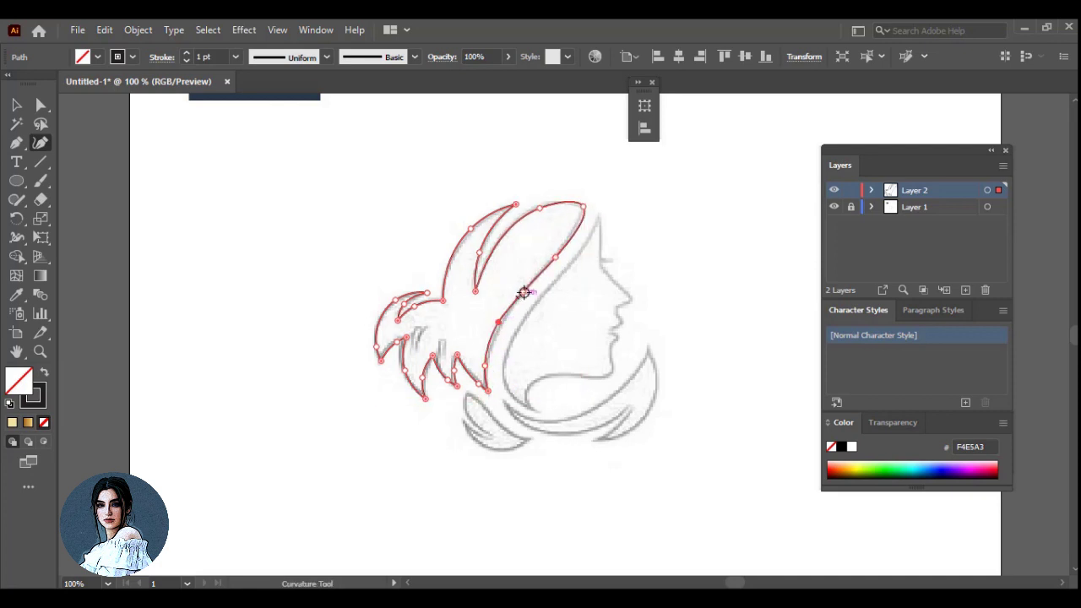
{"action": "key", "text": "v"}
{"action": "key", "text": "ctrl+shift+a"}
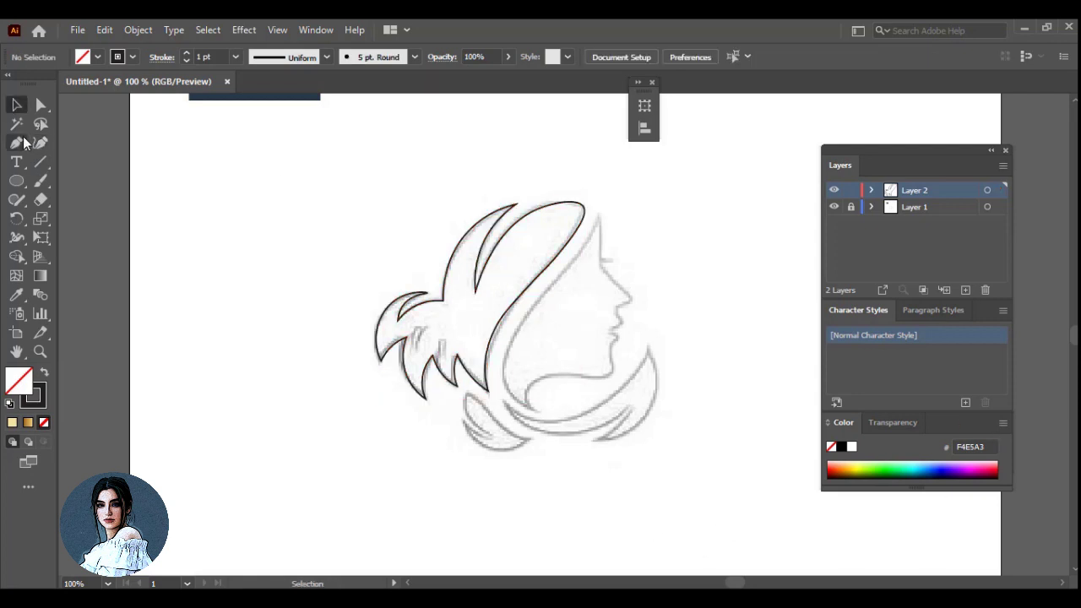
{"action": "key", "text": "shift+grave"}
- Draw a small curved inner hair strand with the Pen tool
{"action": "left_click", "coordinate": [424, 326]}
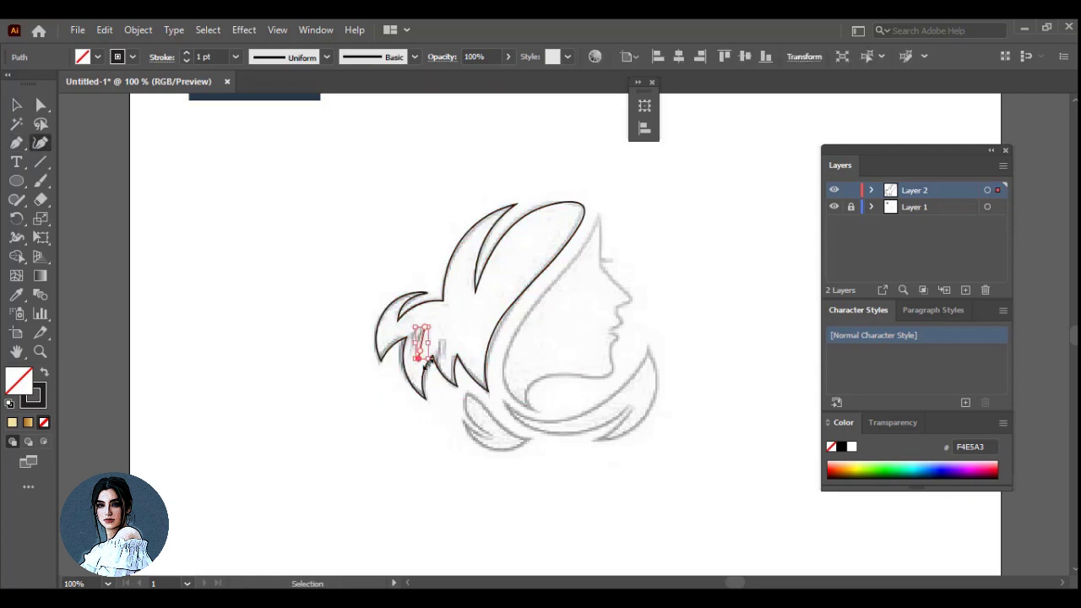
{"action": "key", "text": "ctrl+shift+a"}
{"action": "key", "text": "p"}
{"action": "left_click", "coordinate": [424, 327]}
{"action": "mouse_move", "coordinate": [420, 343]}
{"action": "left_mouse_down"}
{"action": "mouse_move", "coordinate": [423, 359]}
{"action": "mouse_move", "coordinate": [442, 340]}
{"action": "left_mouse_up"}
{"action": "key", "text": "v"}
{"action": "key", "text": "ctrl+shift+a"}
{"action": "key", "text": "ctrl+shift+a"}
{"action": "key", "text": "ctrl+shift+a"}
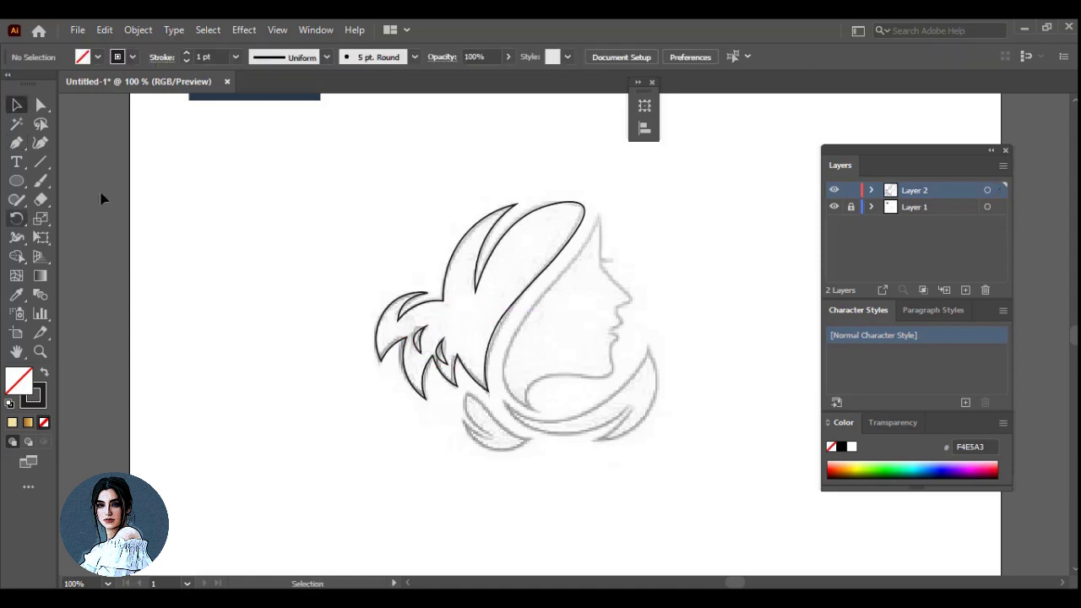
{"action": "left_click", "coordinate": [40, 143]}
- Trace the face edge from forehead down and around under the chin
{"action": "left_click", "coordinate": [599, 216]}
{"action": "left_click", "coordinate": [586, 246]}
{"action": "left_click", "coordinate": [547, 291]}
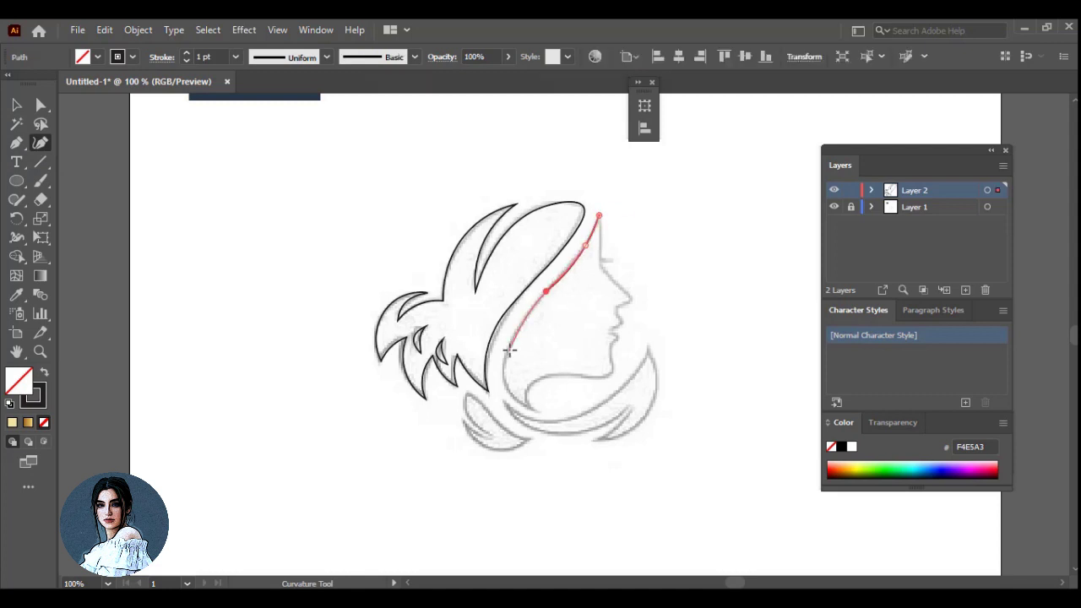
{"action": "left_click", "coordinate": [509, 348]}
{"action": "left_click", "coordinate": [505, 389]}
{"action": "left_click", "coordinate": [532, 411]}
{"action": "left_click", "coordinate": [531, 387]}
{"action": "left_click", "coordinate": [595, 380]}
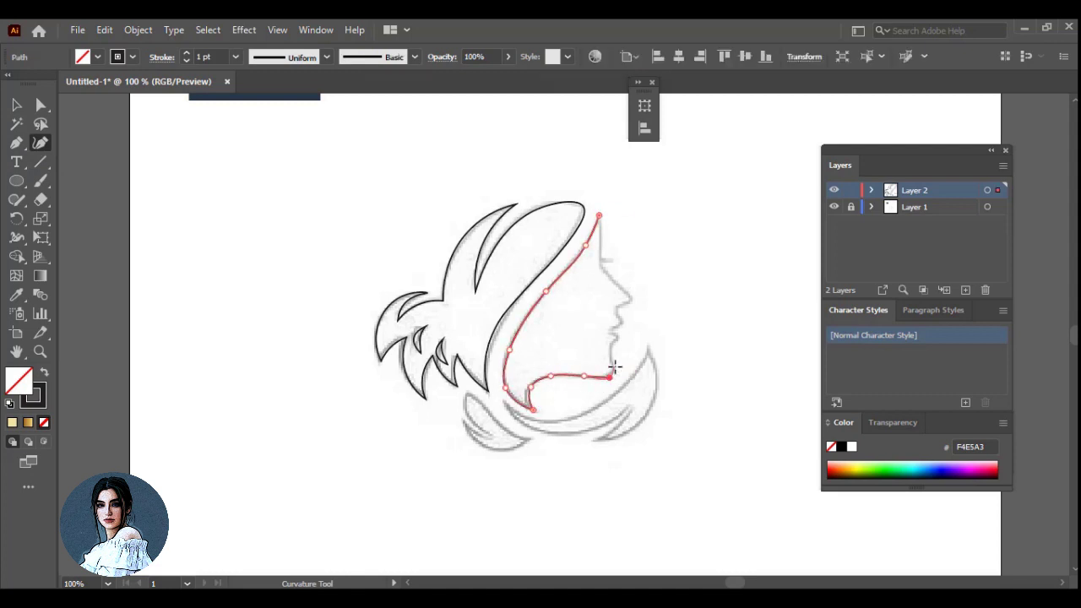
{"action": "scroll", "coordinate": [626, 359], "scroll_direction": "up", "scroll_amount": 1}
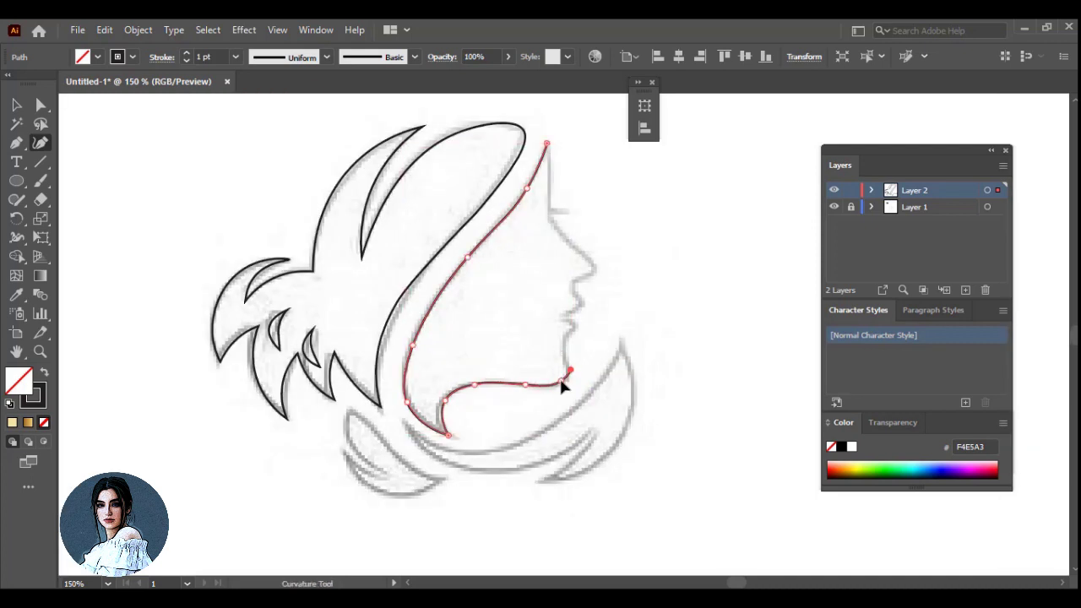
- Add mouth and brow points, close the face outline, and smooth the neck curve
{"action": "left_click", "coordinate": [564, 344]}
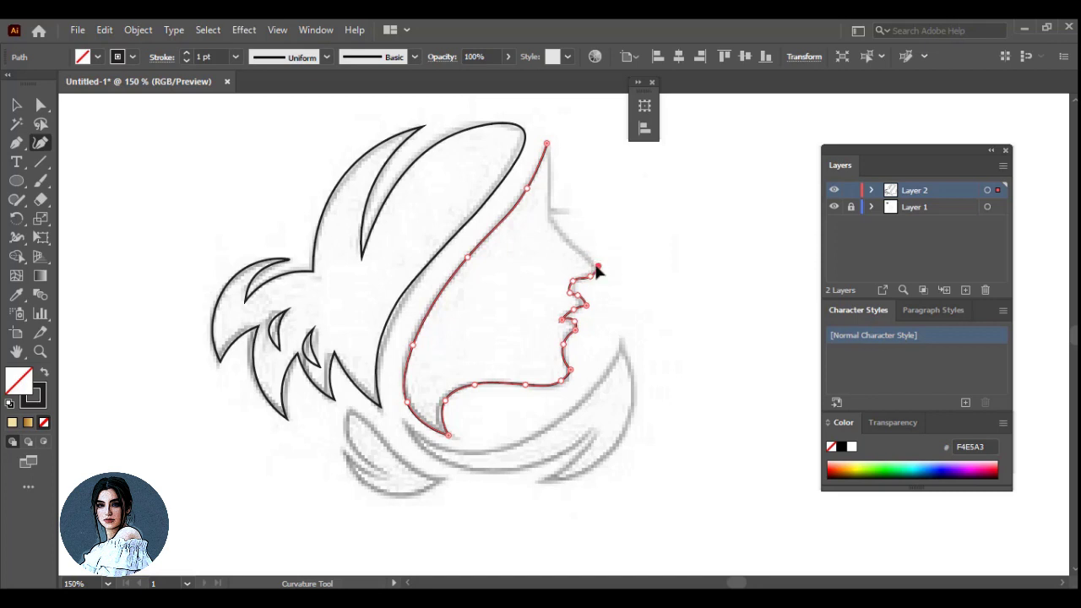
{"action": "left_click", "coordinate": [550, 221]}
{"action": "left_click", "coordinate": [546, 143]}
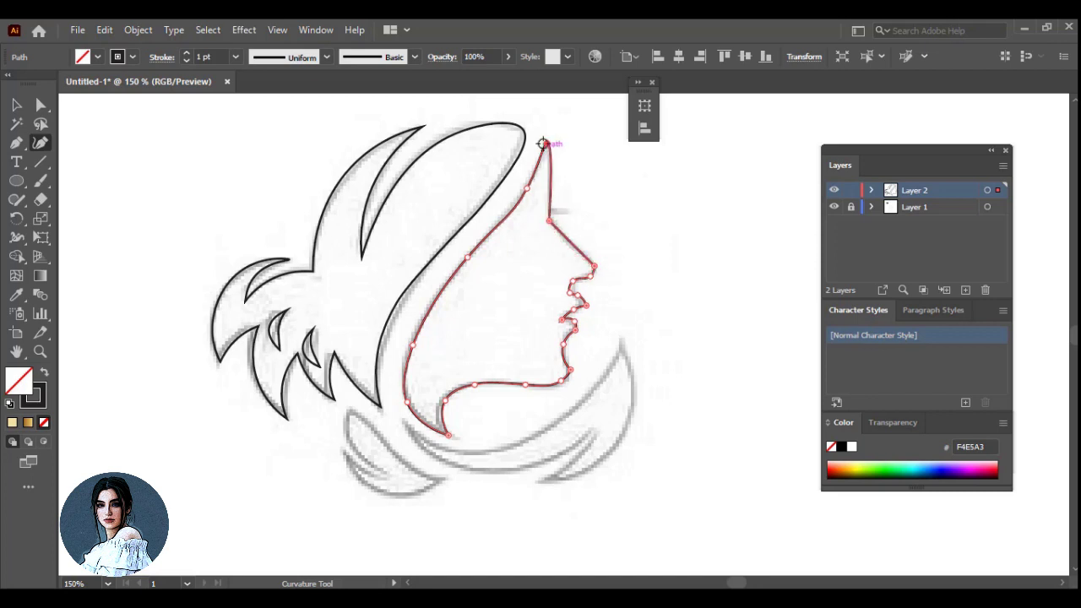
{"action": "left_click", "coordinate": [441, 410]}
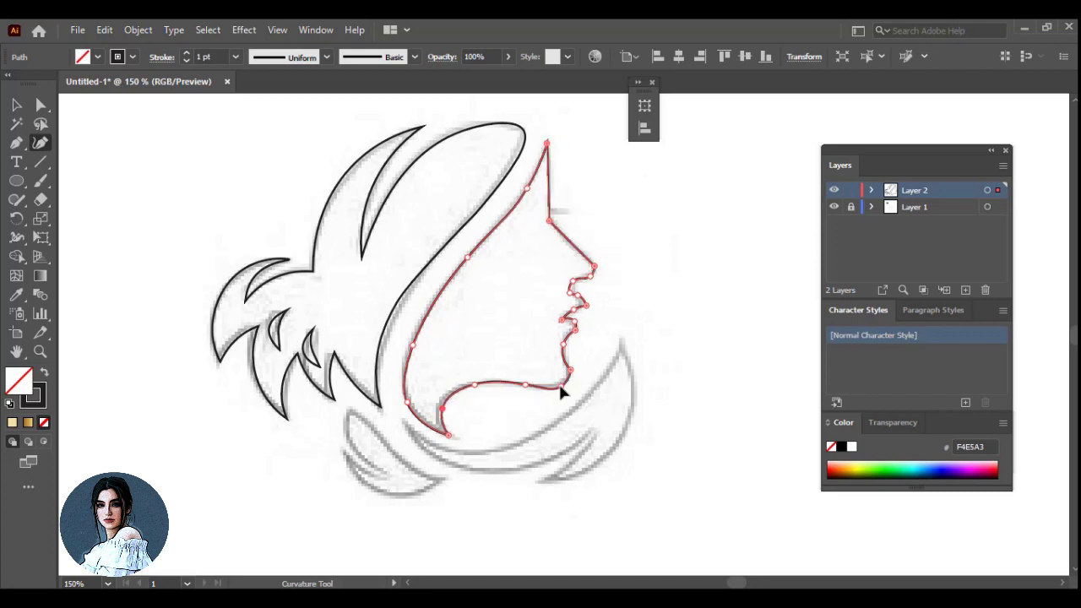
{"action": "left_click", "coordinate": [18, 106]}
{"action": "left_click", "coordinate": [218, 370]}
{"action": "left_click", "coordinate": [578, 298]}
{"action": "key", "text": "shift+grave"}
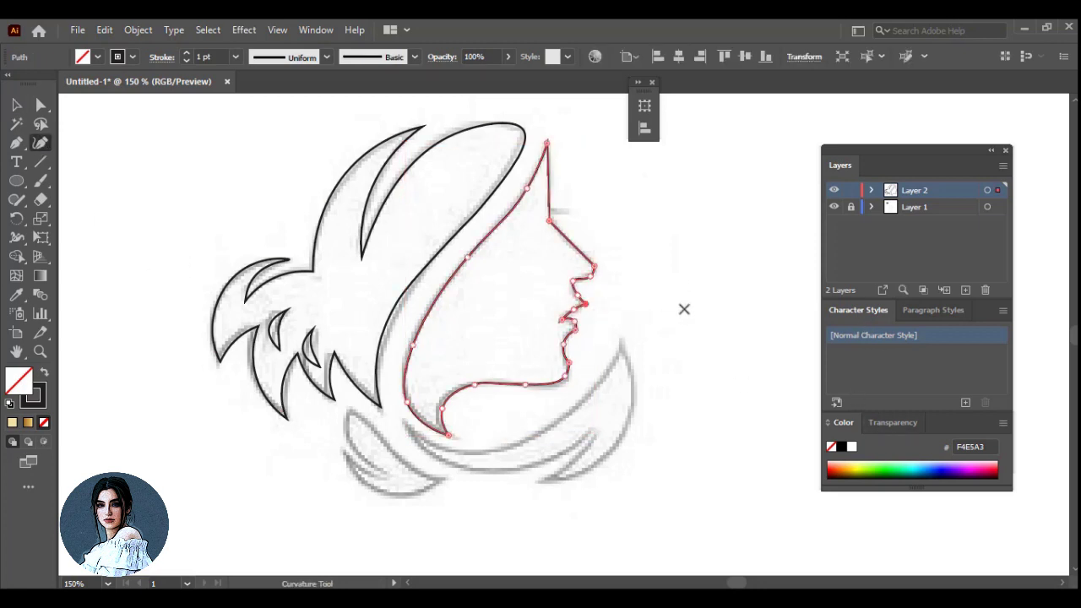
- Round the lip corner anchors of the face outline with Direct Selection
{"action": "key", "text": "v"}
{"action": "left_click", "coordinate": [107, 132]}
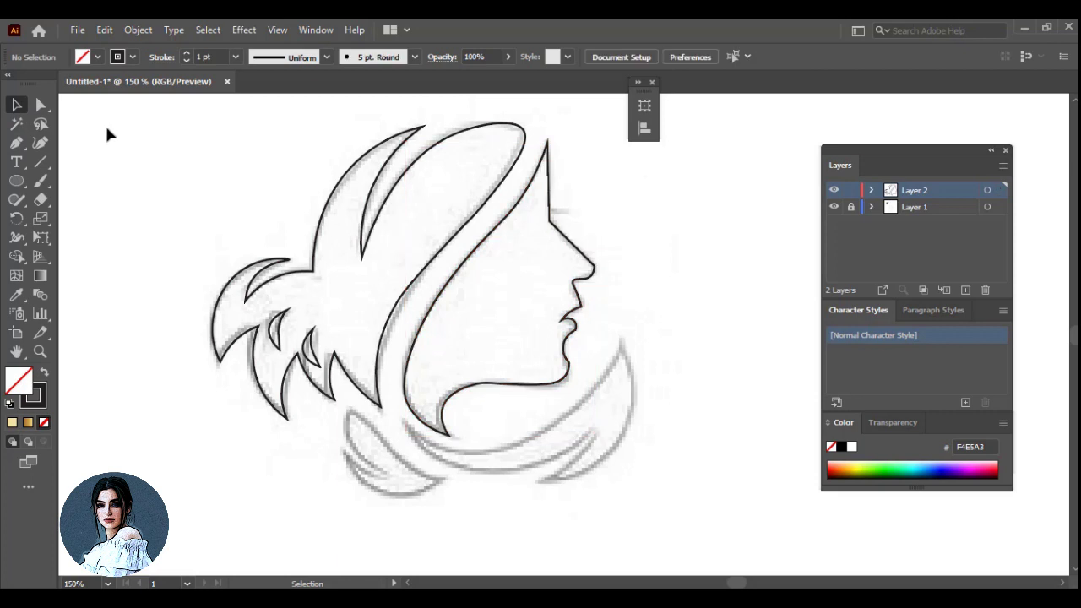
{"action": "key", "text": "a"}
{"action": "left_click", "coordinate": [575, 240]}
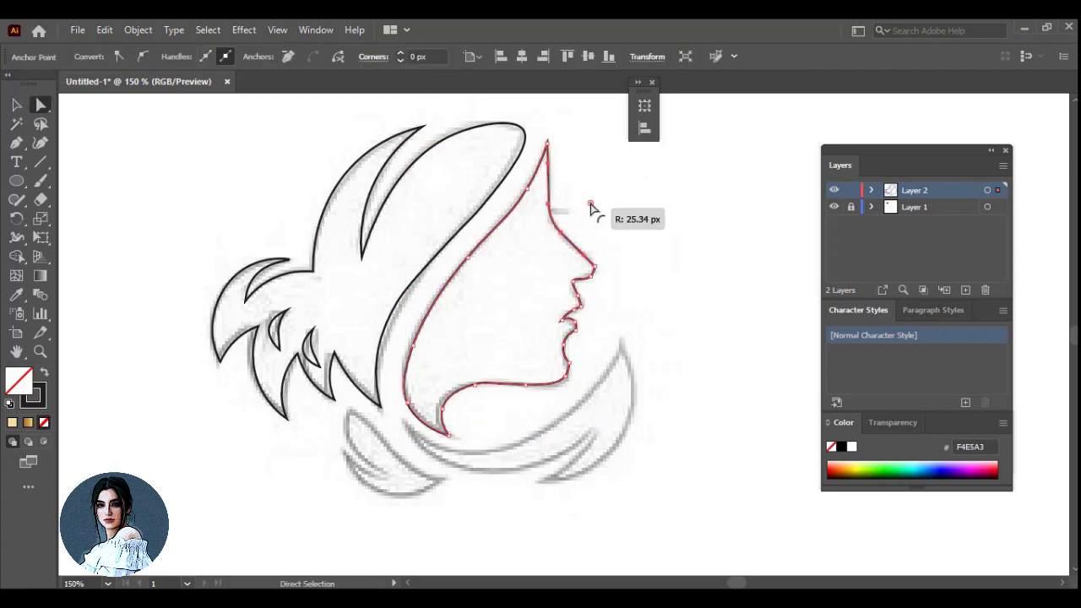
{"action": "left_click", "coordinate": [603, 208]}
{"action": "left_click", "coordinate": [545, 145]}
{"action": "left_click", "coordinate": [586, 309]}
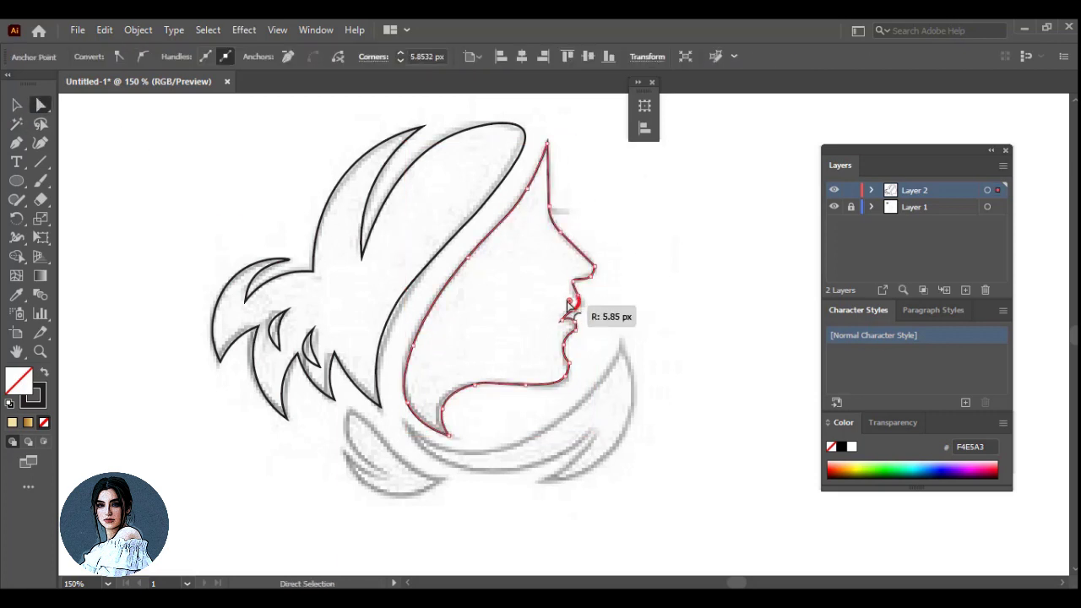
{"action": "left_click", "coordinate": [598, 313]}
{"action": "left_click", "coordinate": [576, 333]}
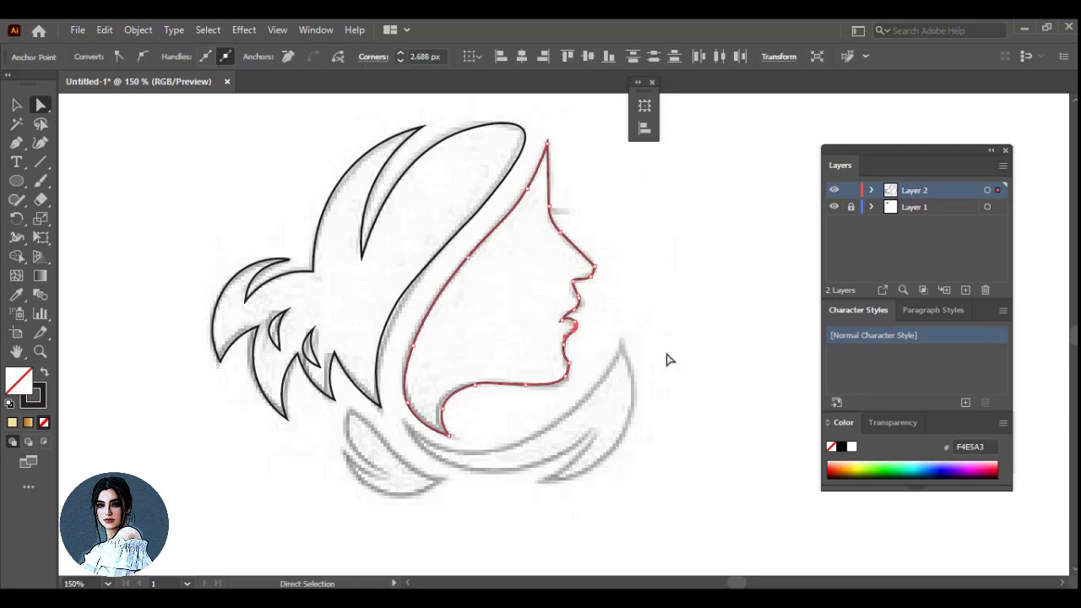
{"action": "left_click", "coordinate": [649, 379]}
- Select and adjust the nose point on the face outline
{"action": "key", "text": "shift+grave"}
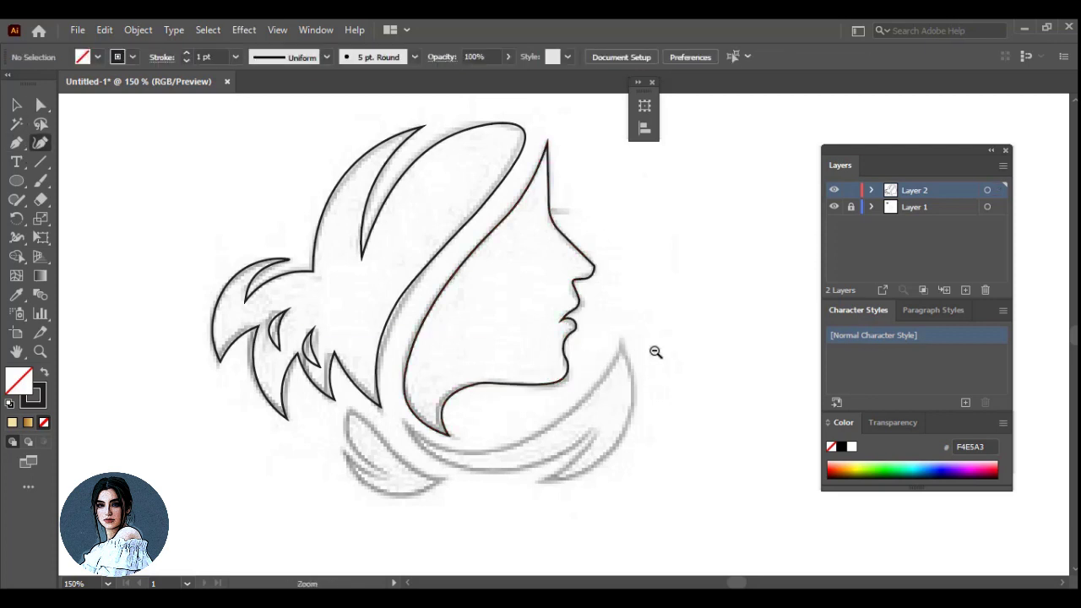
{"action": "scroll", "coordinate": [655, 349], "scroll_direction": "down", "scroll_amount": 1}
{"action": "left_click", "coordinate": [592, 250]}
{"action": "key", "text": "a"}
{"action": "left_click", "coordinate": [232, 203]}
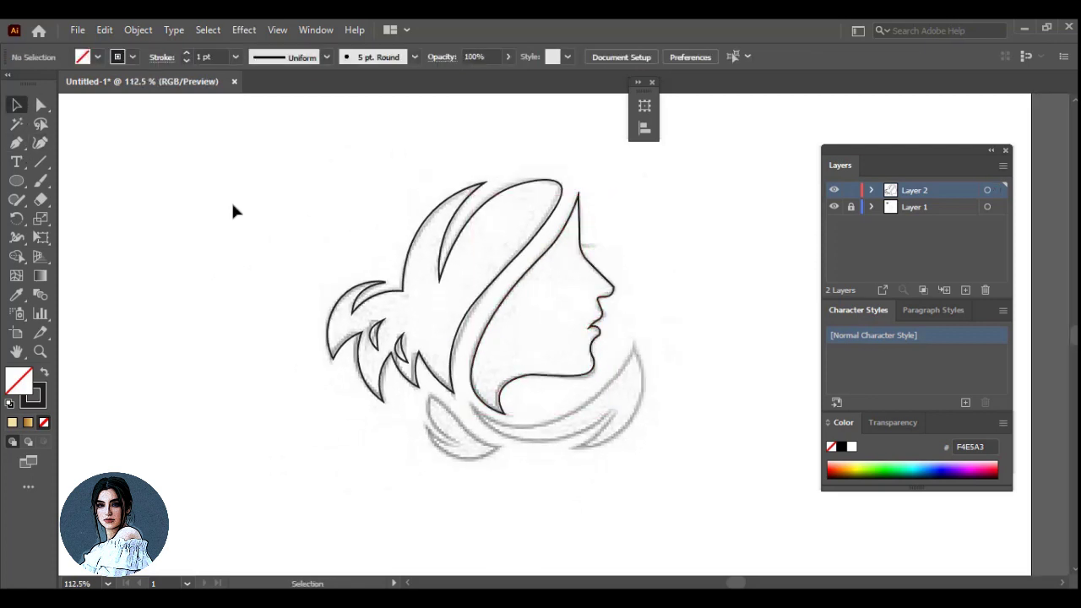
{"action": "left_click", "coordinate": [610, 290]}
{"action": "left_click", "coordinate": [651, 298]}
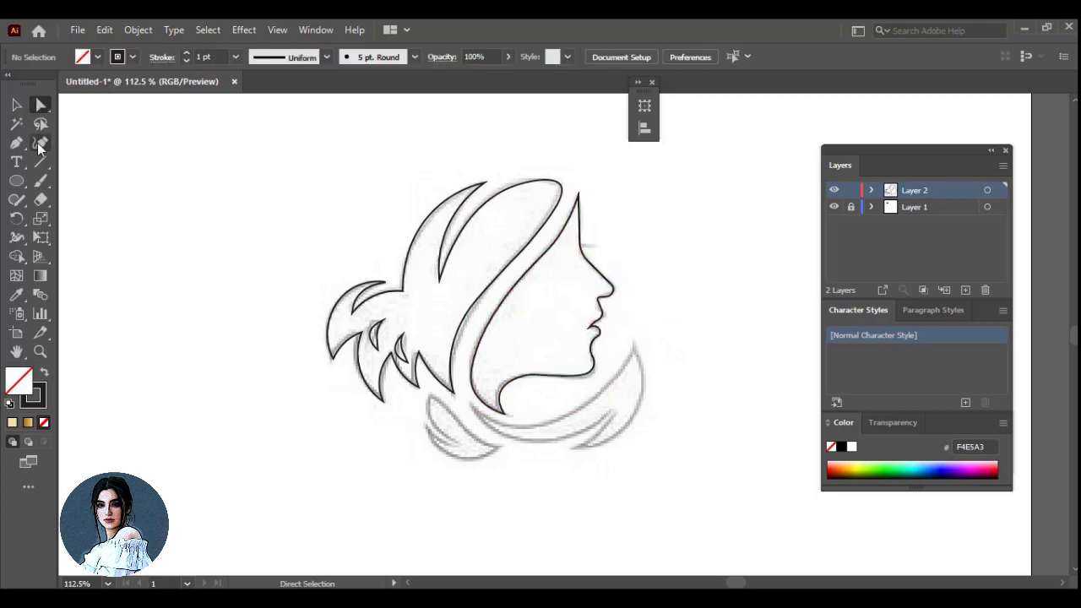
{"action": "scroll", "coordinate": [771, 178], "scroll_direction": "up", "scroll_amount": 1}
- Draw a short curved 2 pt eye stroke, about 13 px wide, inside the face
{"action": "key", "text": "p"}
{"action": "left_click_drag", "start_coordinate": [527, 268], "coordinate": [557, 275]}
{"action": "key", "text": "v"}
{"action": "left_click", "coordinate": [528, 266]}
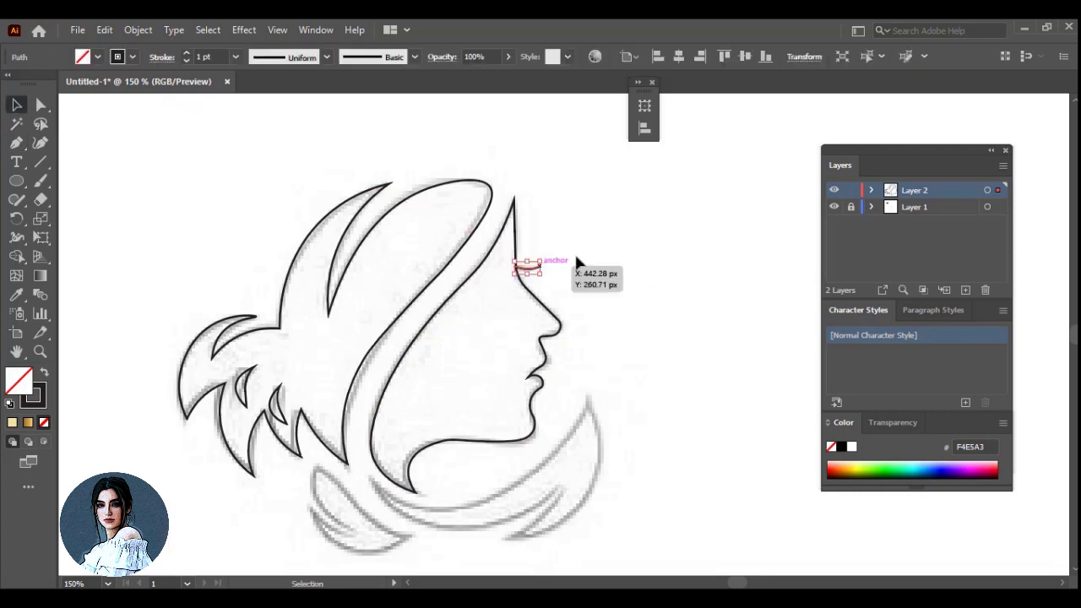
{"action": "left_click", "coordinate": [186, 52]}
{"action": "left_click", "coordinate": [562, 277]}
{"action": "left_click", "coordinate": [526, 267]}
{"action": "left_click_drag", "start_coordinate": [542, 261], "coordinate": [540, 262]}
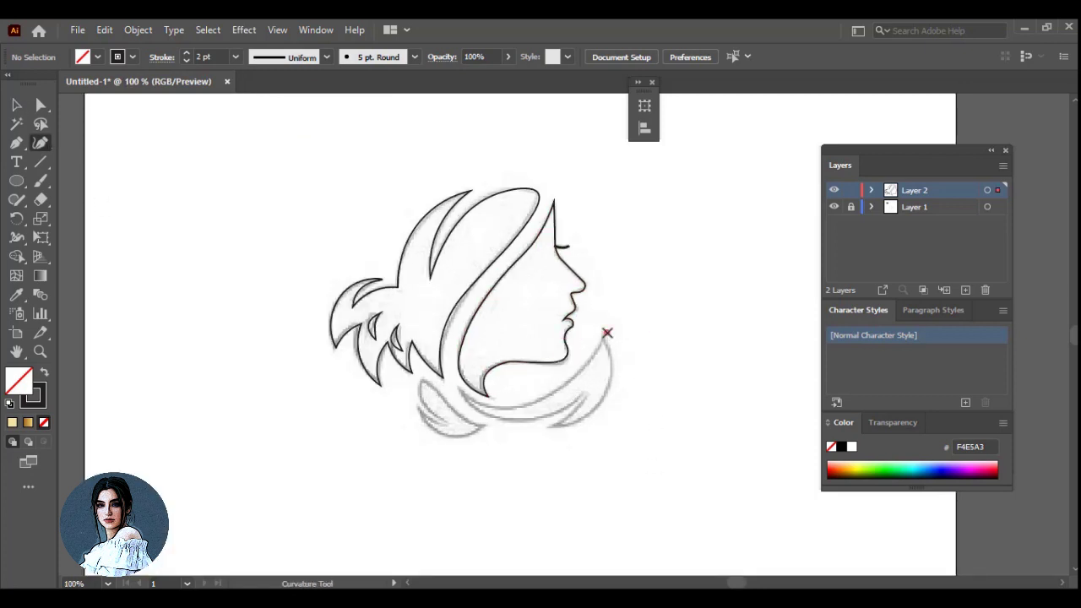
- Trace the hair curl under the chin as a closed shape
{"action": "left_click", "coordinate": [606, 333]}
{"action": "left_click", "coordinate": [599, 409]}
{"action": "left_click", "coordinate": [551, 428]}
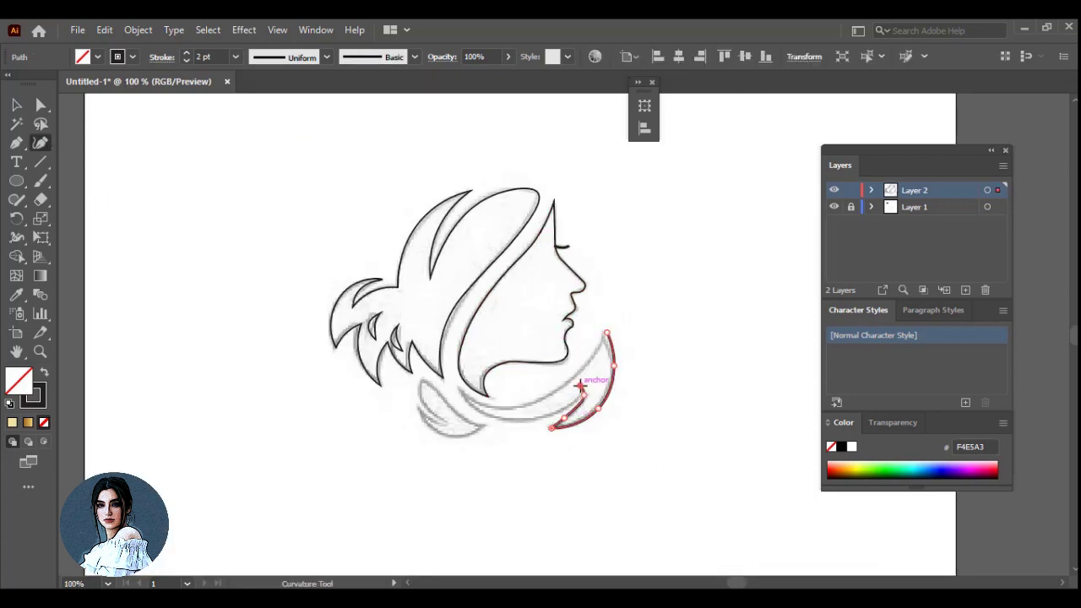
{"action": "key", "text": "ctrl+plus"}
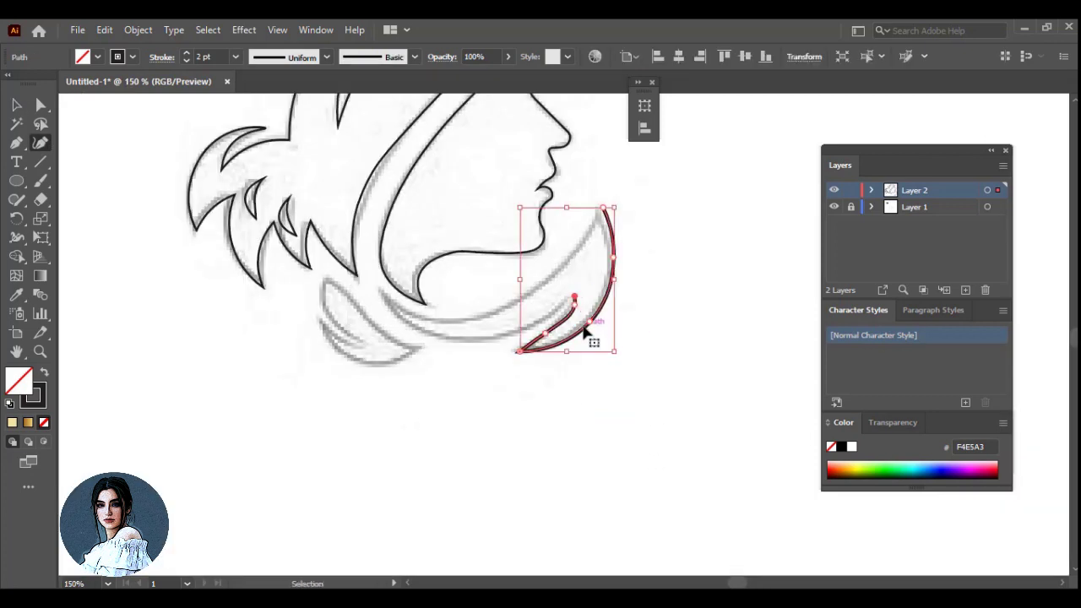
{"action": "key", "text": "ctrl+0"}
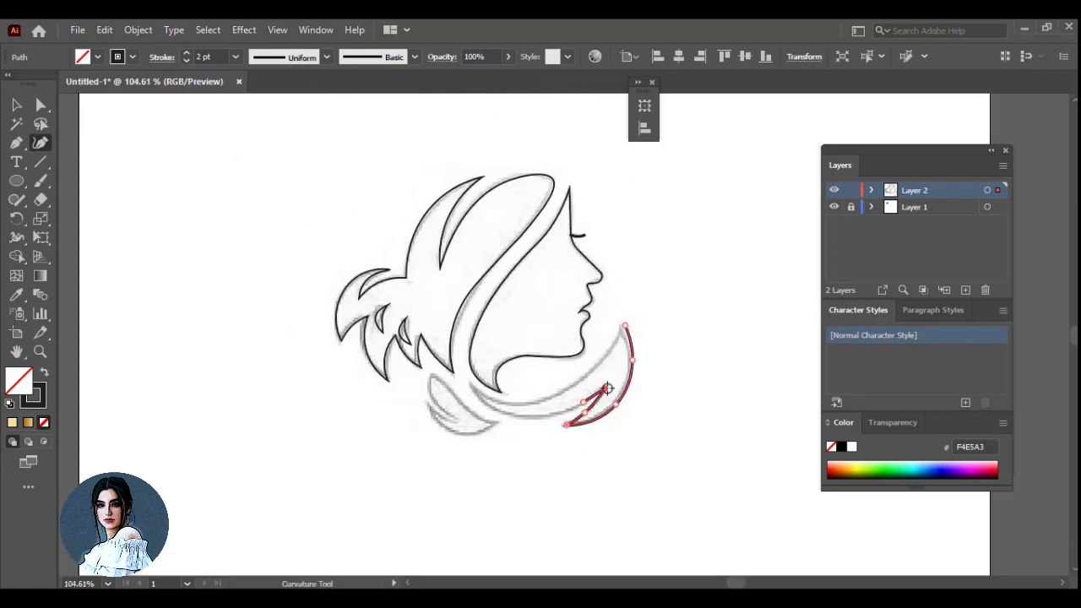
{"action": "left_click", "coordinate": [539, 420]}
{"action": "left_click", "coordinate": [478, 400]}
{"action": "left_click", "coordinate": [469, 381]}
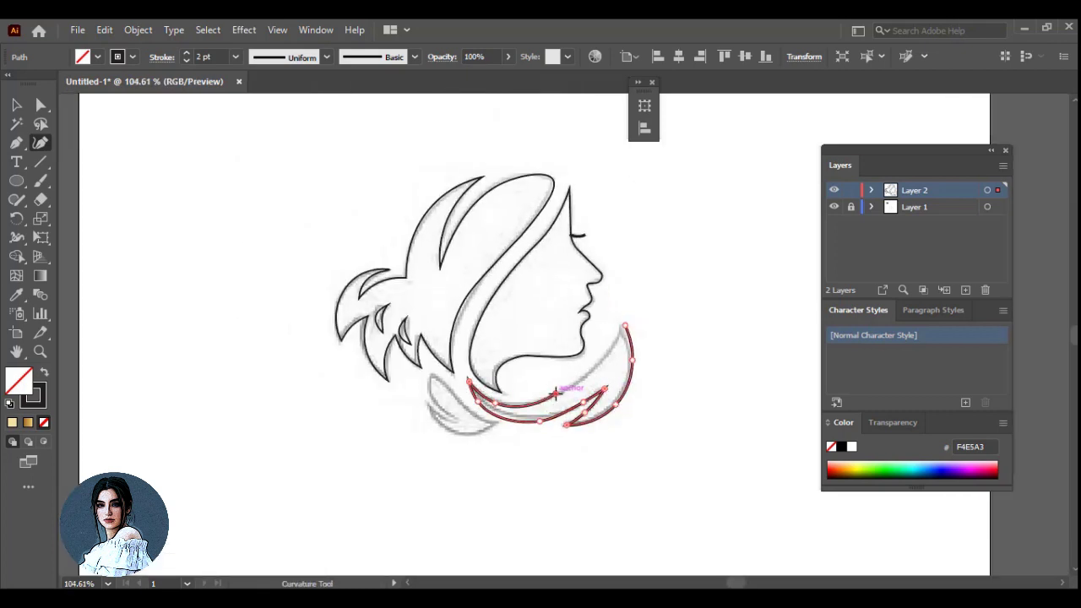
{"action": "left_click", "coordinate": [555, 393]}
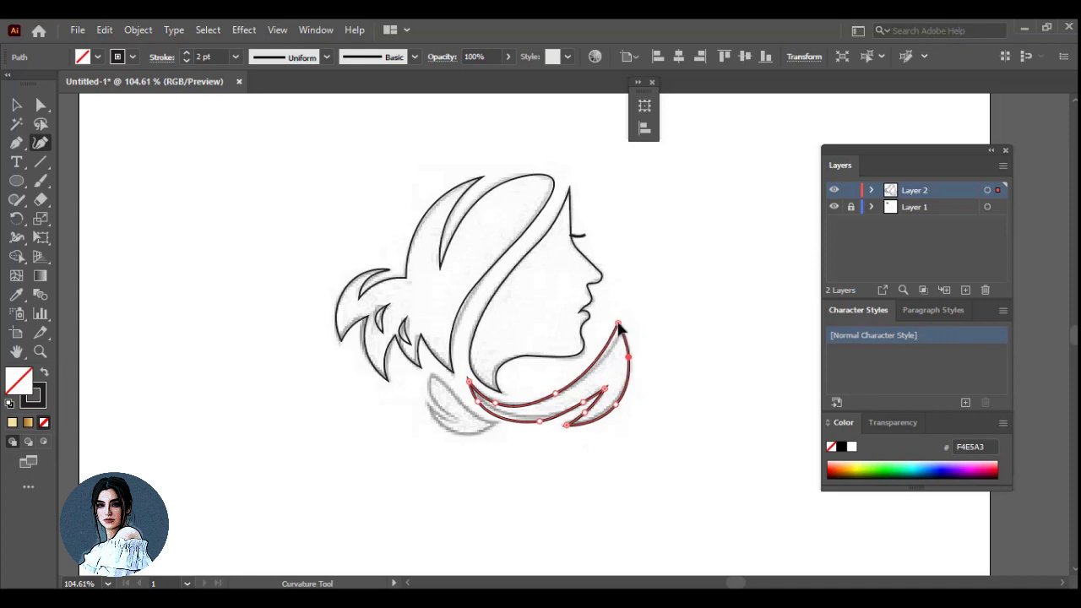
{"action": "left_click", "coordinate": [618, 326]}
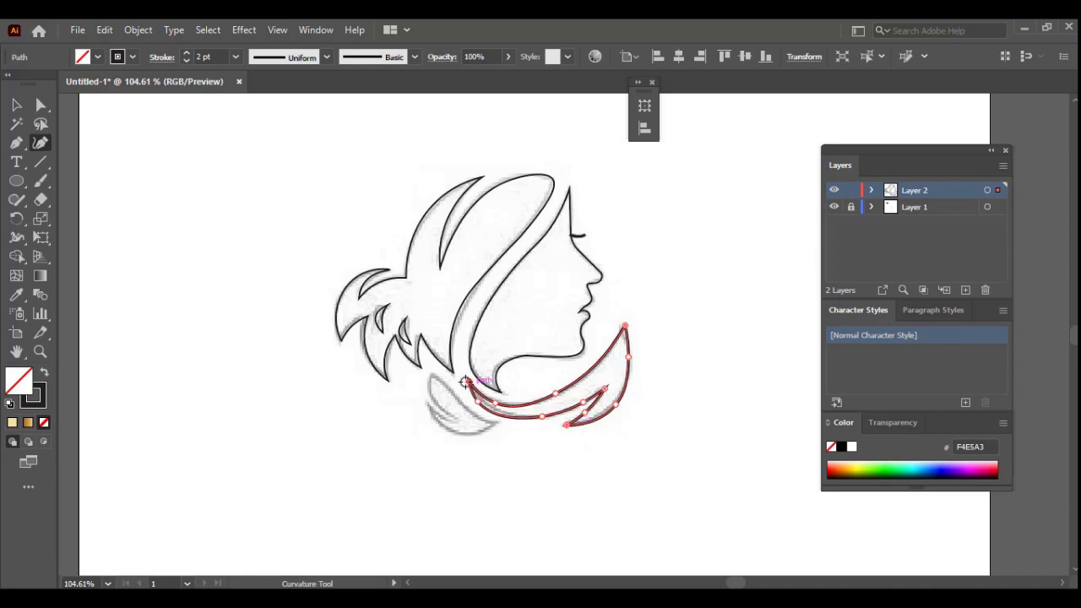
- Reshape the curl's lower bends, then trace the small lower-left hair lock
{"action": "left_click_drag", "start_coordinate": [493, 403], "coordinate": [519, 402]}
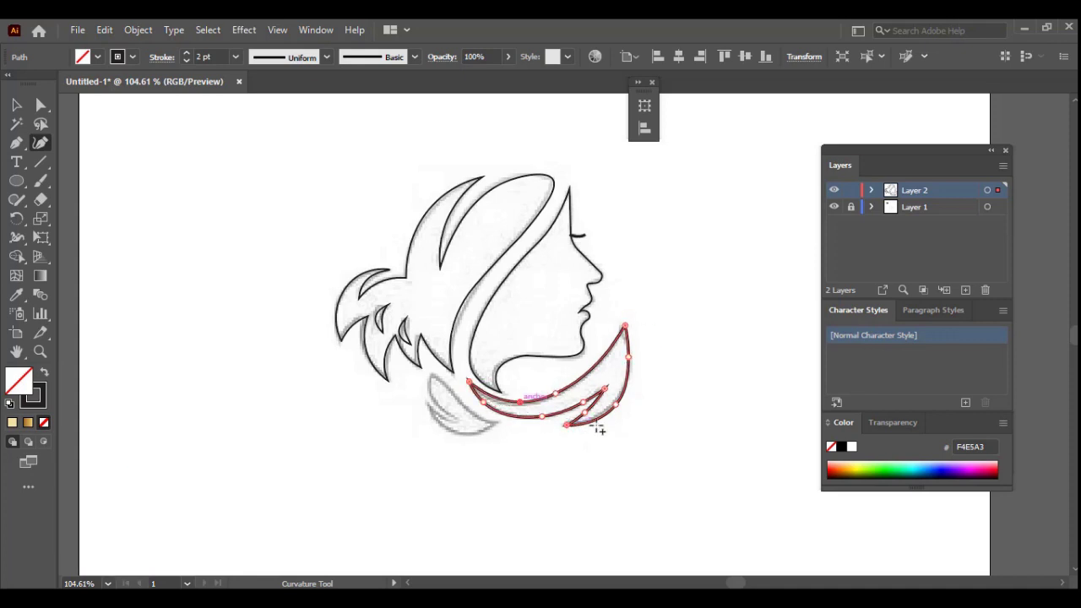
{"action": "left_click_drag", "start_coordinate": [598, 429], "coordinate": [616, 406]}
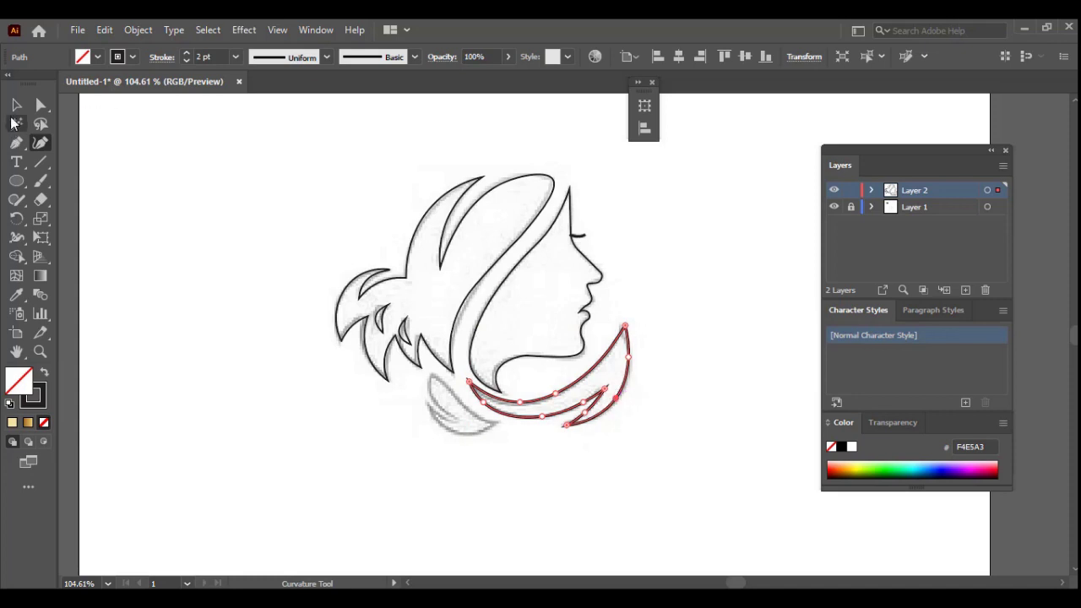
{"action": "left_click", "coordinate": [205, 302], "text": "ctrl"}
{"action": "left_click", "coordinate": [579, 391], "text": "ctrl"}
{"action": "left_click", "coordinate": [286, 296], "text": "ctrl"}
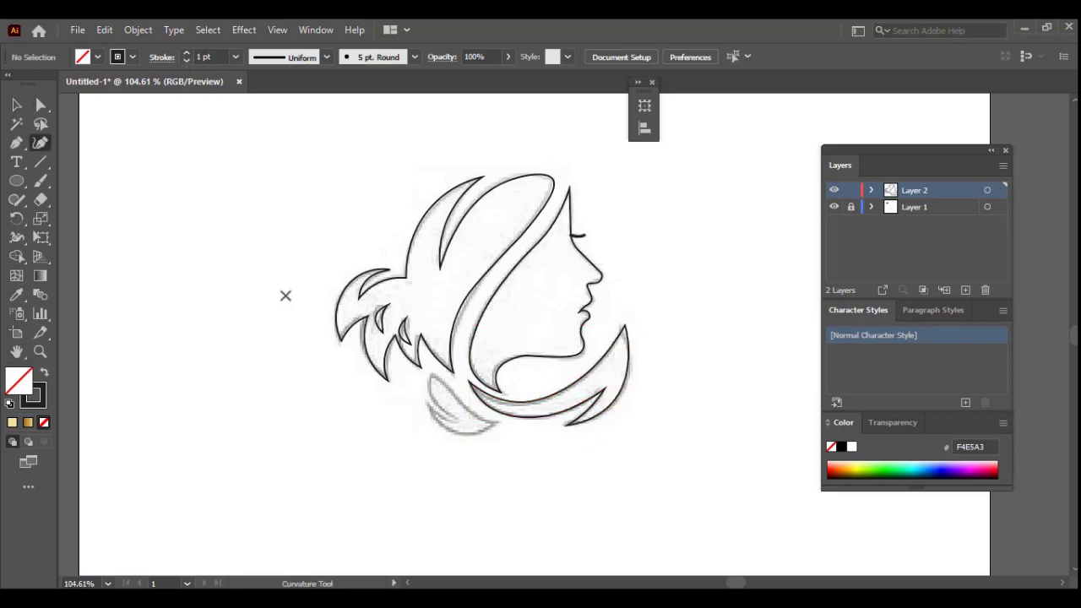
{"action": "left_click", "coordinate": [495, 423]}
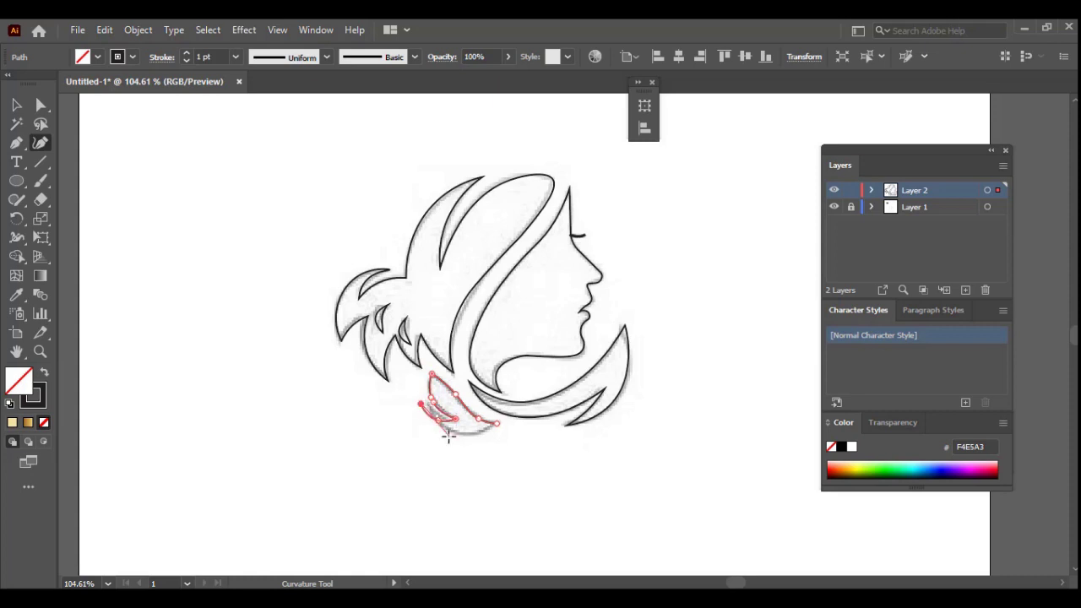
{"action": "key", "text": "ctrl+plus"}
{"action": "key", "text": "ctrl+plus"}
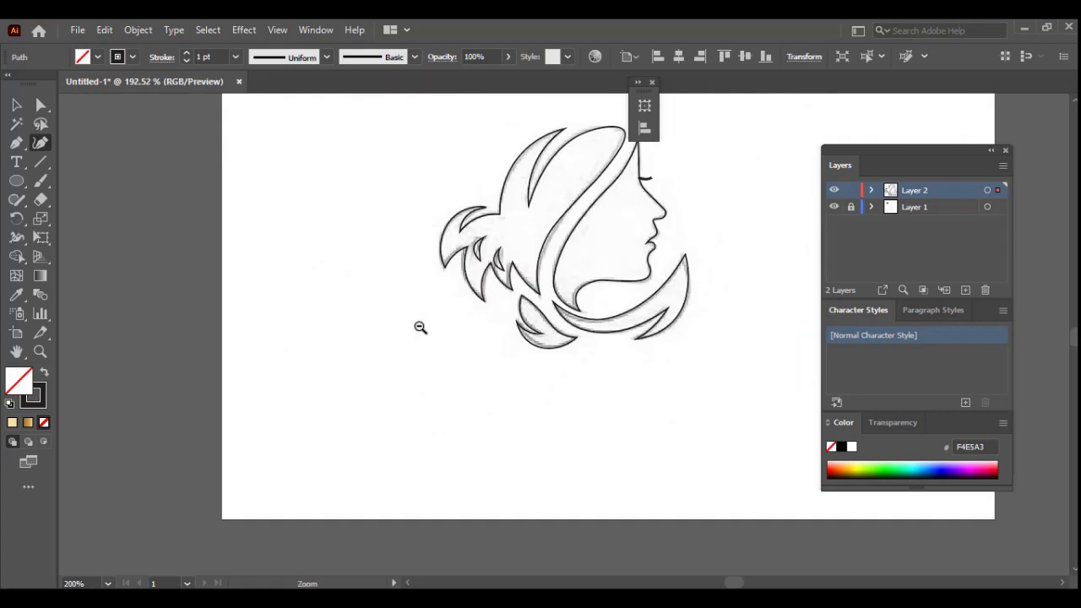
{"action": "key", "text": "ctrl+0"}
- Unlock Layer 1 and delete the grey reference sketch
{"action": "key", "text": "v"}
{"action": "left_click", "coordinate": [255, 385]}
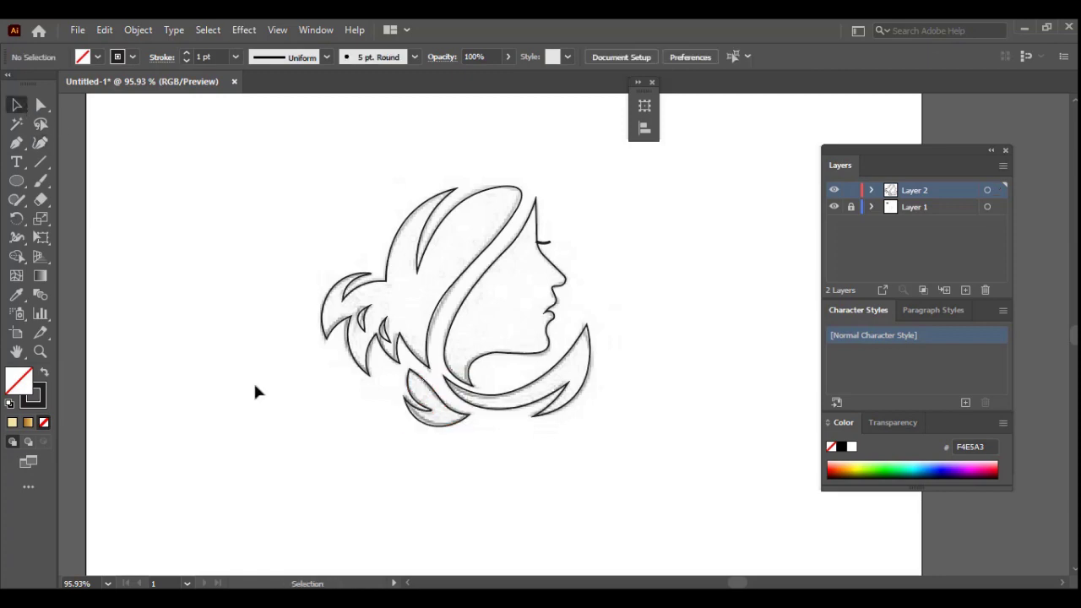
{"action": "left_click_drag", "start_coordinate": [526, 303], "coordinate": [543, 305]}
{"action": "scroll", "coordinate": [543, 305], "scroll_direction": "up", "scroll_amount": 5}
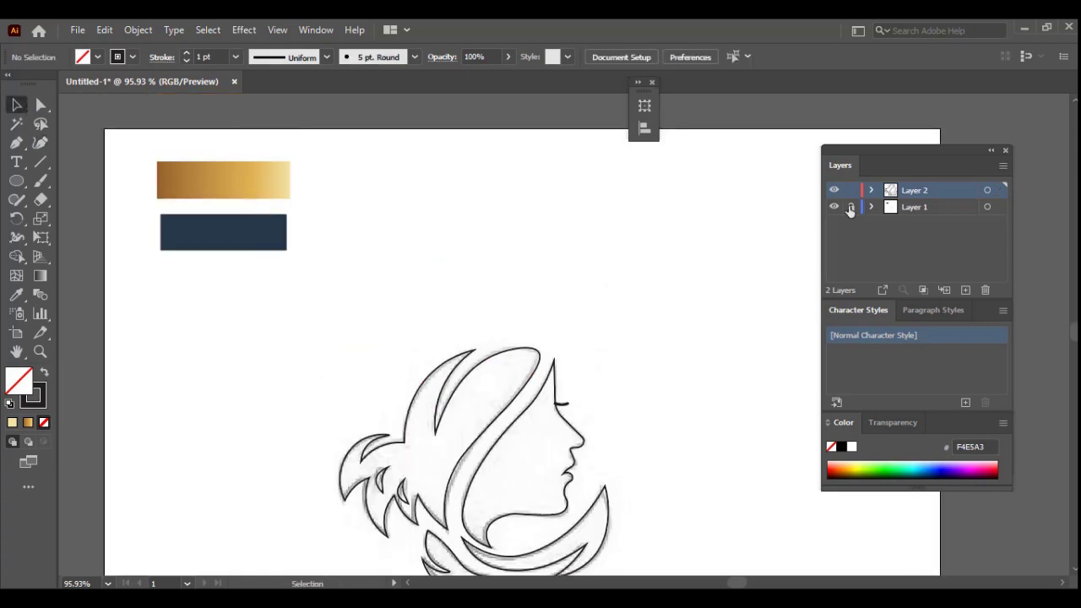
{"action": "left_click_drag", "start_coordinate": [225, 234], "coordinate": [224, 314]}
{"action": "scroll", "coordinate": [491, 264], "scroll_direction": "up", "scroll_amount": 5}
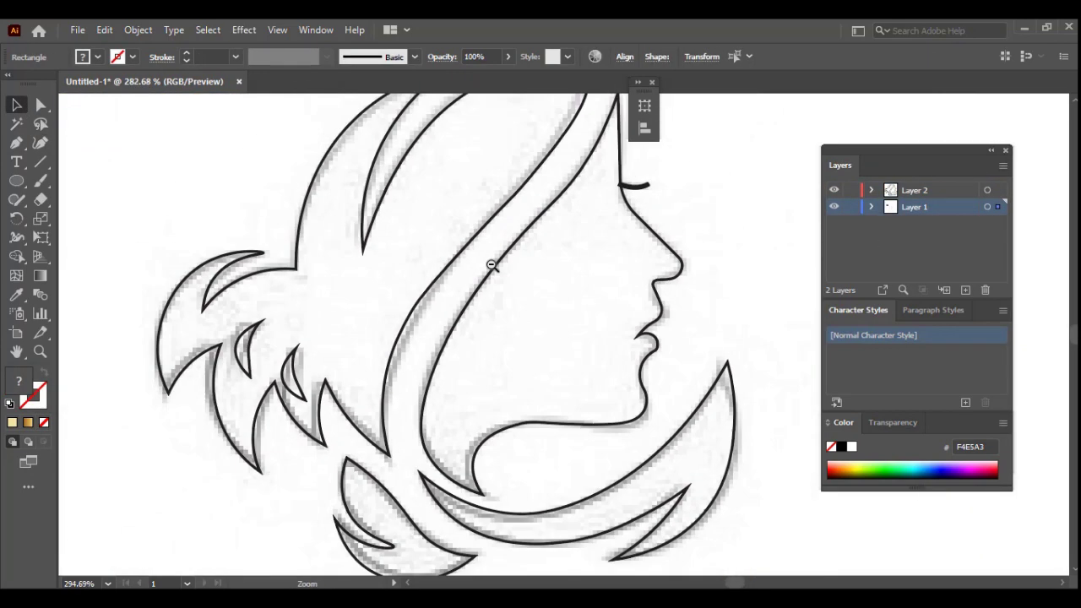
{"action": "scroll", "coordinate": [490, 265], "scroll_direction": "down", "scroll_amount": 5}
{"action": "scroll", "coordinate": [491, 264], "scroll_direction": "up", "scroll_amount": 1}
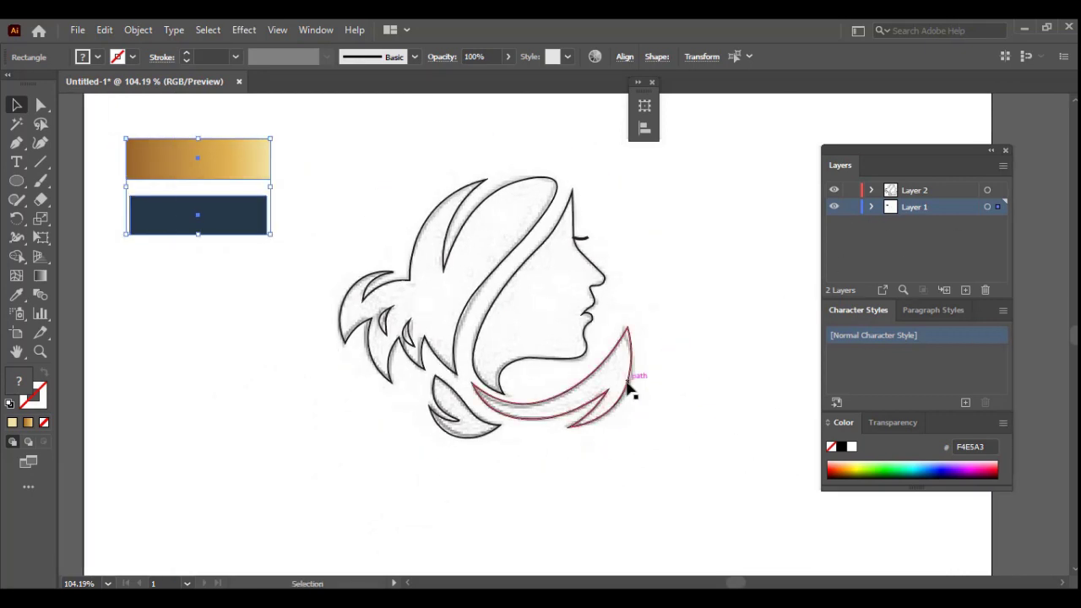
{"action": "left_click", "coordinate": [596, 277]}
{"action": "key", "text": "Delete"}
- Scale down the gold and navy swatch rectangles at top left
{"action": "scroll", "coordinate": [524, 247], "scroll_direction": "up", "scroll_amount": 2}
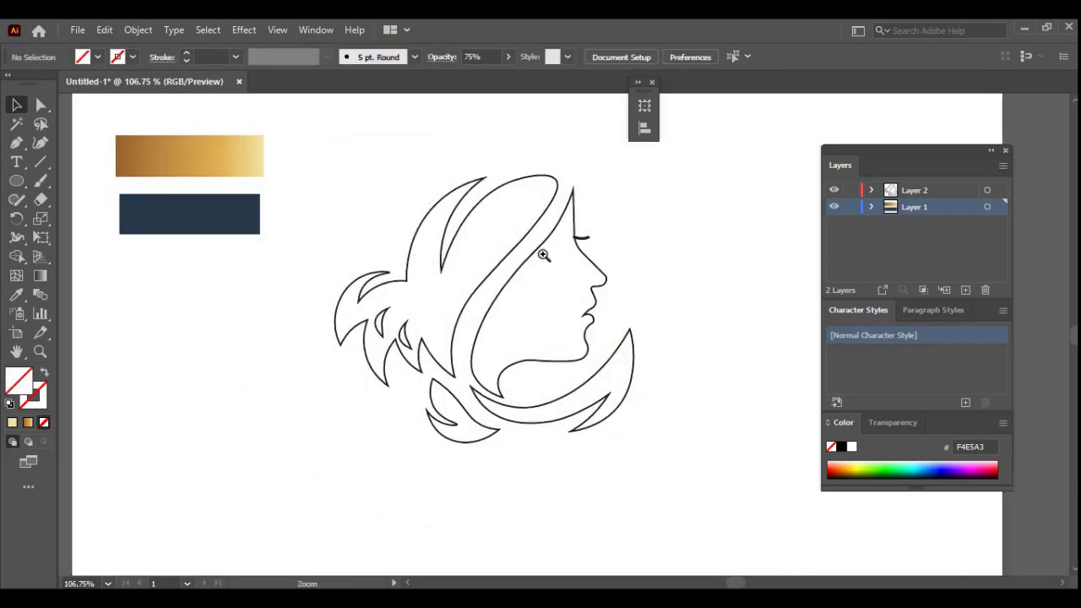
{"action": "mouse_move", "coordinate": [94, 247]}
{"action": "left_mouse_down"}
{"action": "mouse_move", "coordinate": [248, 131]}
{"action": "mouse_move", "coordinate": [194, 136]}
{"action": "left_mouse_up"}
{"action": "left_click", "coordinate": [93, 173]}
{"action": "left_click", "coordinate": [44, 422]}
- Draw a navy-stroked circle of about 304 px around the woman's head
{"action": "key", "text": "x"}
{"action": "left_click", "coordinate": [13, 422]}
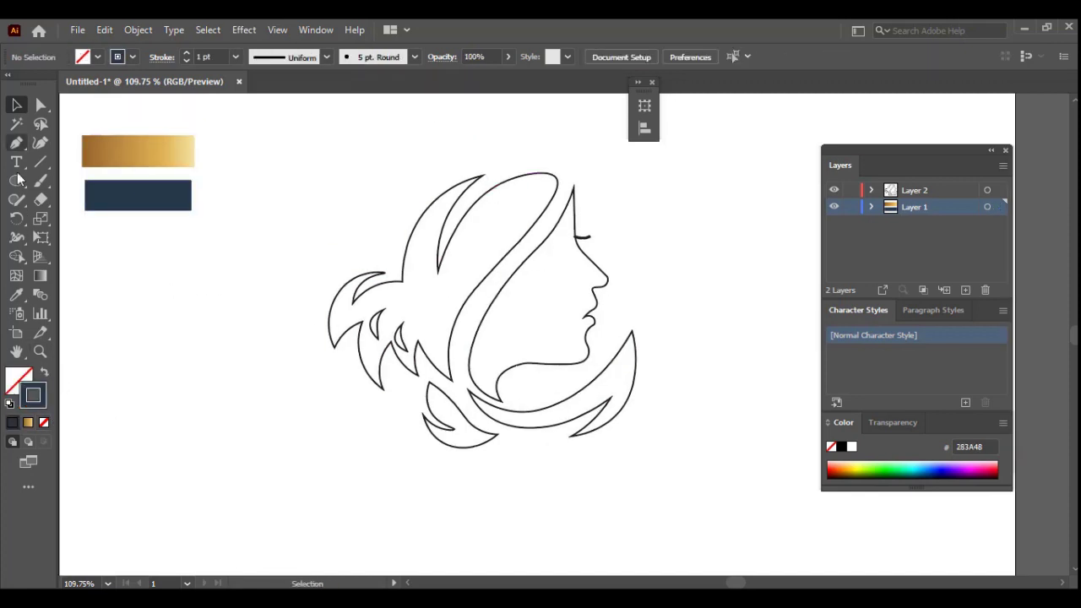
{"action": "left_click", "coordinate": [17, 181]}
{"action": "left_click_drag", "start_coordinate": [494, 310], "coordinate": [663, 407]}
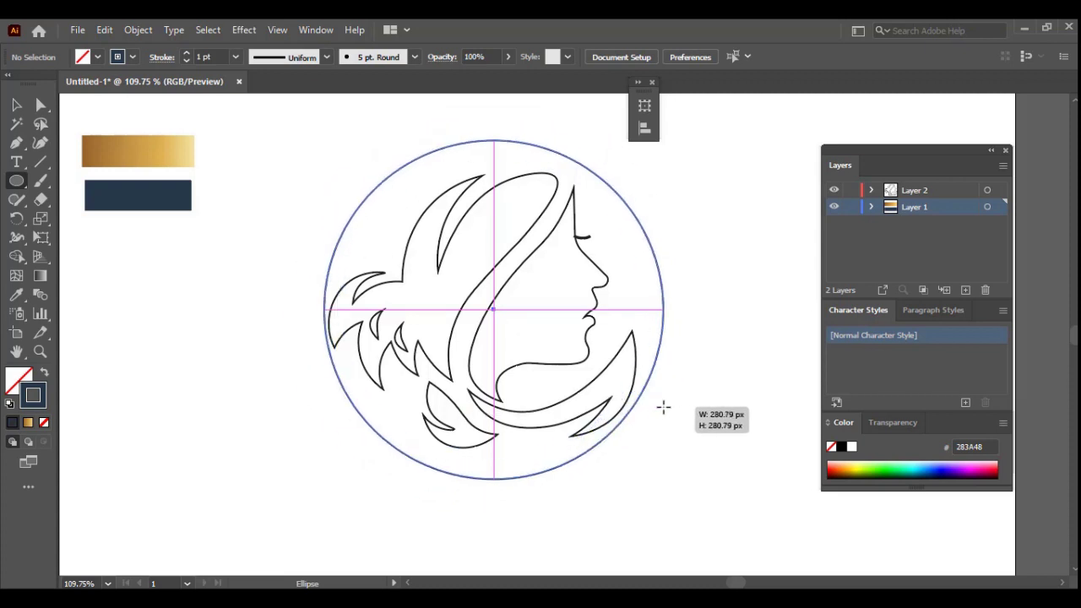
{"action": "left_click_drag", "start_coordinate": [664, 408], "coordinate": [662, 408]}
{"action": "key", "text": "v"}
{"action": "left_click_drag", "start_coordinate": [661, 477], "coordinate": [695, 495]}
- Create a concentric outer circle with Offset Path set to 7
{"action": "left_click", "coordinate": [104, 29]}
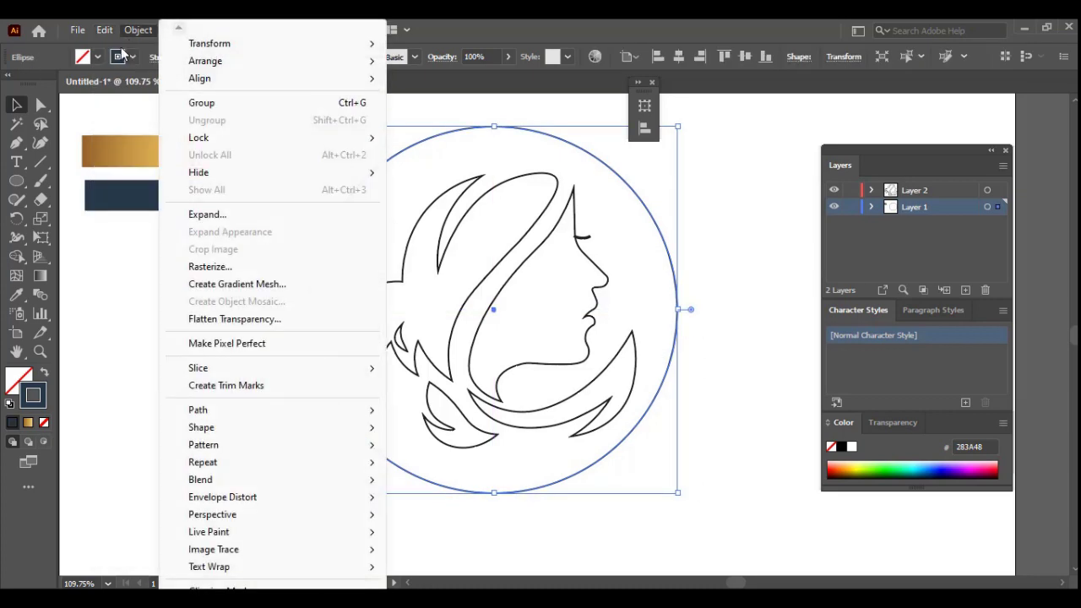
{"action": "mouse_move", "coordinate": [198, 410]}
{"action": "left_click", "coordinate": [434, 464]}
{"action": "type", "text": "7"}
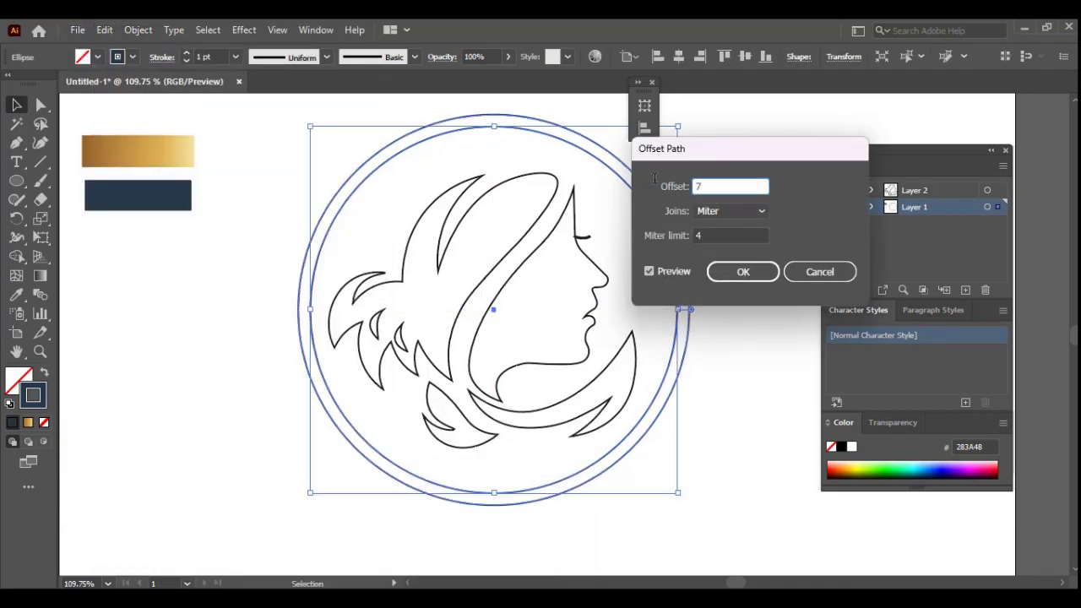
{"action": "key", "text": "Tab"}
{"action": "left_click", "coordinate": [744, 271]}
{"action": "left_click", "coordinate": [676, 507]}
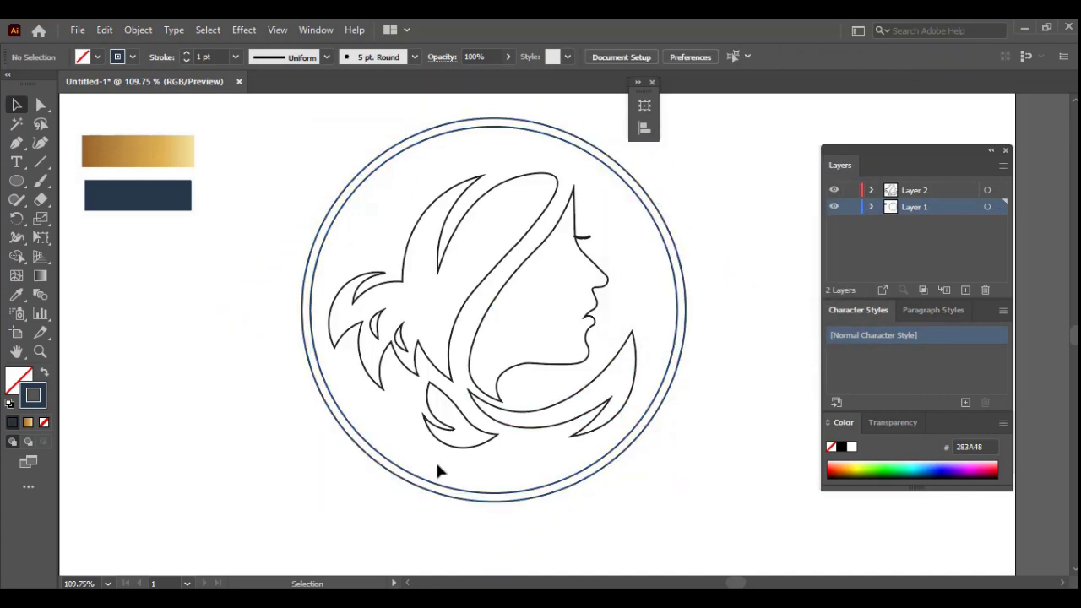
- Fill the hair and face pieces with the gold swatch gradient
{"action": "left_click", "coordinate": [427, 210]}
{"action": "left_click", "coordinate": [586, 235], "text": "shift"}
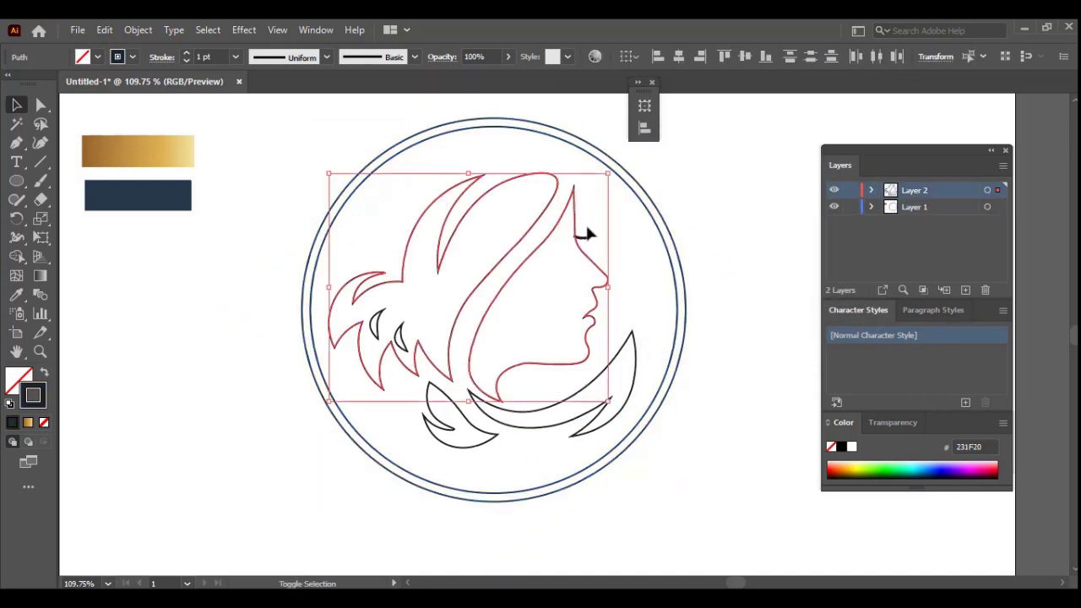
{"action": "left_click", "coordinate": [625, 348], "text": "shift"}
{"action": "left_click", "coordinate": [460, 443], "text": "shift"}
{"action": "left_click", "coordinate": [17, 294]}
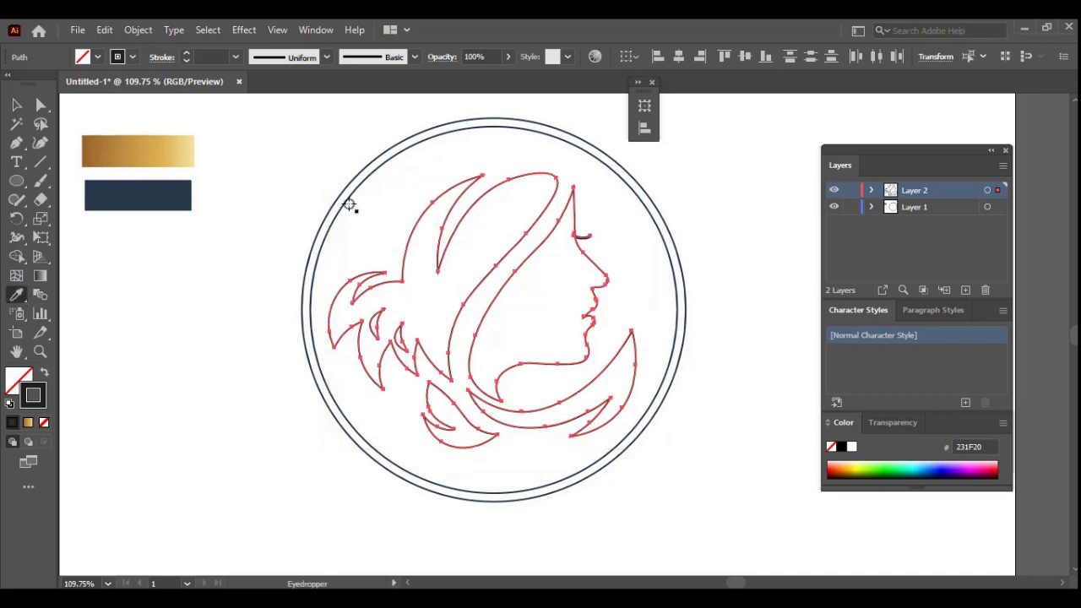
{"action": "left_click", "coordinate": [136, 173]}
{"action": "left_click", "coordinate": [16, 104]}
{"action": "left_click", "coordinate": [196, 446]}
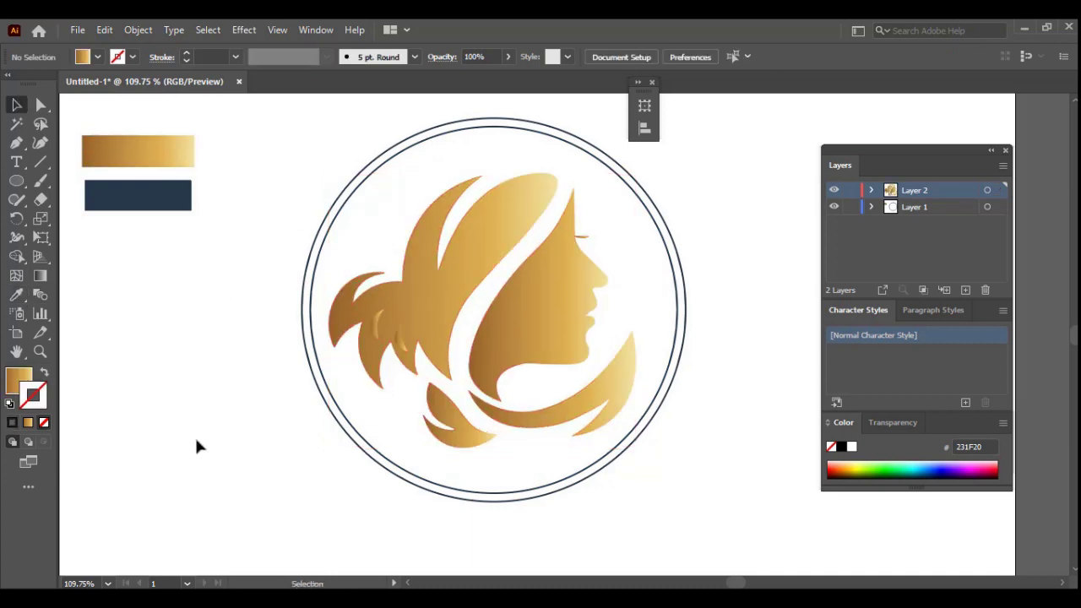
- Turn the eyelash into a 2 pt gold stroke with no fill
{"action": "left_click", "coordinate": [582, 237]}
{"action": "left_click", "coordinate": [620, 258]}
{"action": "left_click", "coordinate": [581, 237]}
{"action": "left_click", "coordinate": [28, 422]}
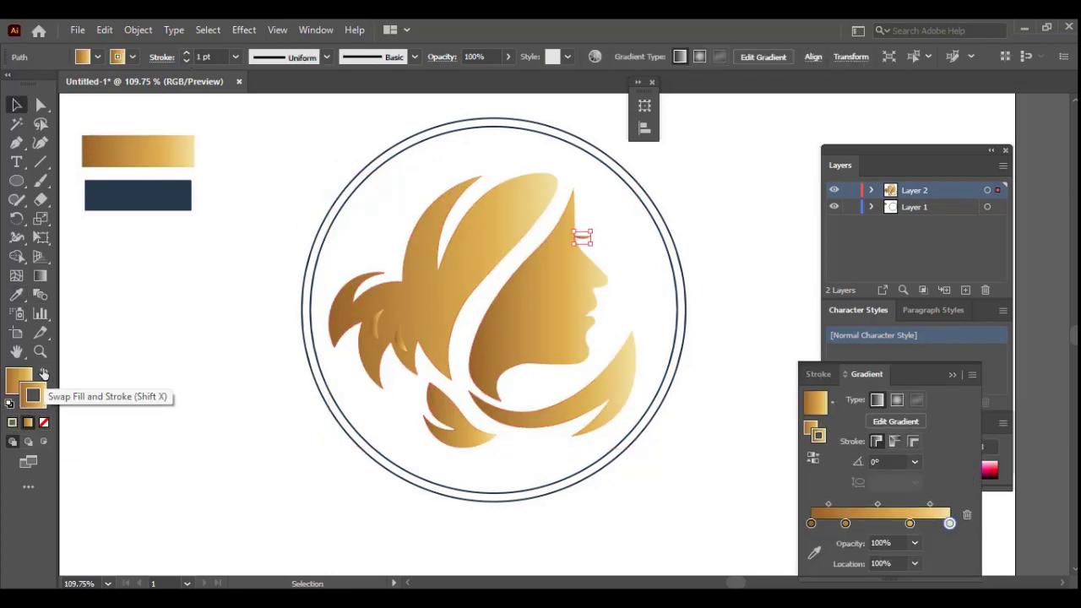
{"action": "left_click", "coordinate": [186, 54]}
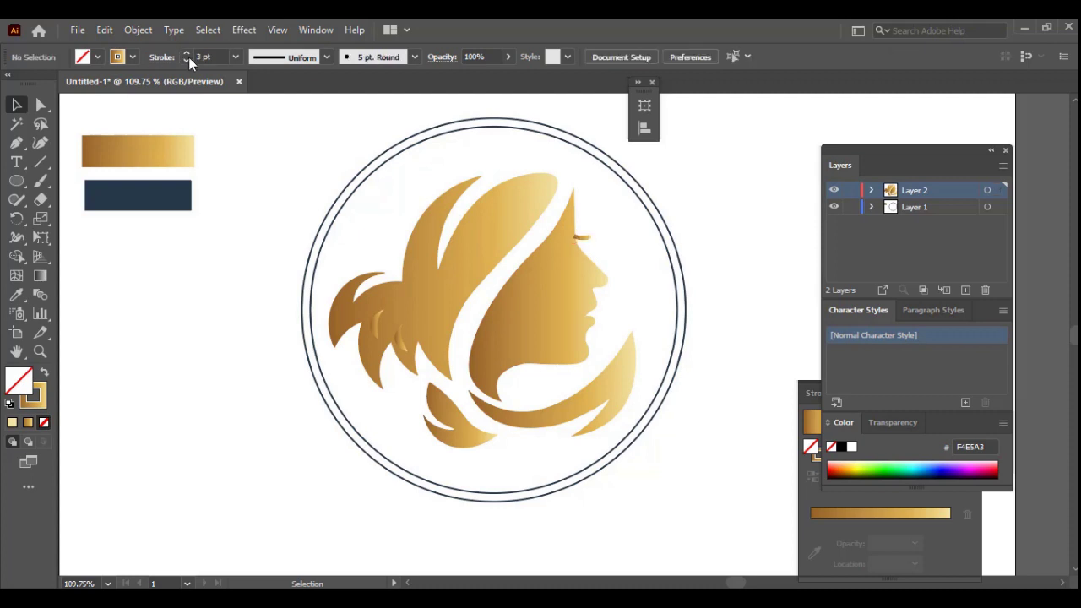
{"action": "left_click", "coordinate": [581, 237]}
{"action": "left_click", "coordinate": [217, 318]}
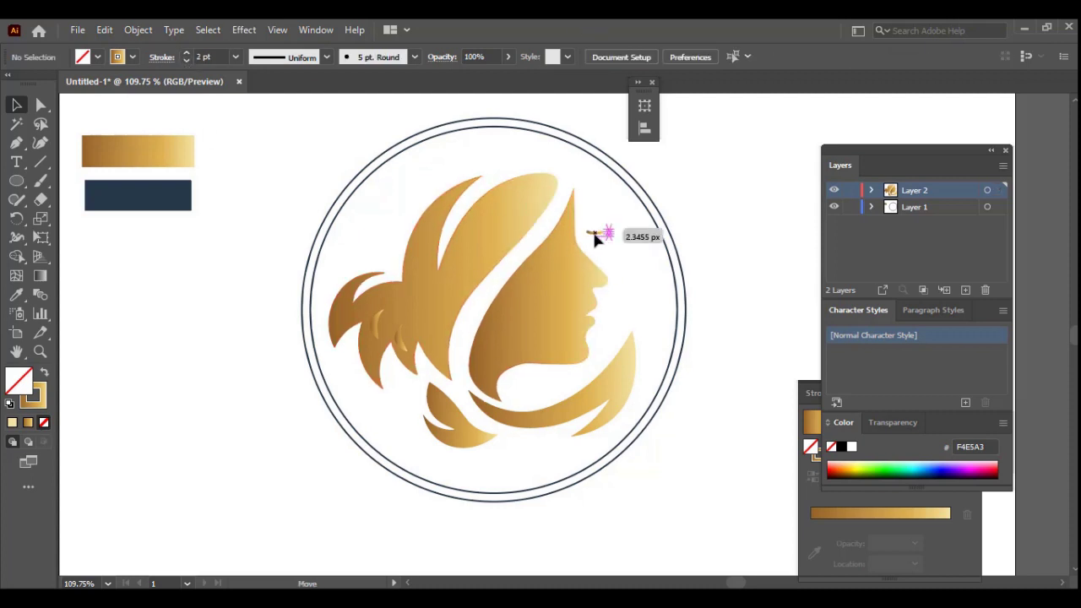
- Fill the inner circle with navy using the Eyedropper
{"action": "left_click", "coordinate": [356, 375]}
{"action": "key", "text": "i"}
{"action": "left_click", "coordinate": [138, 196]}
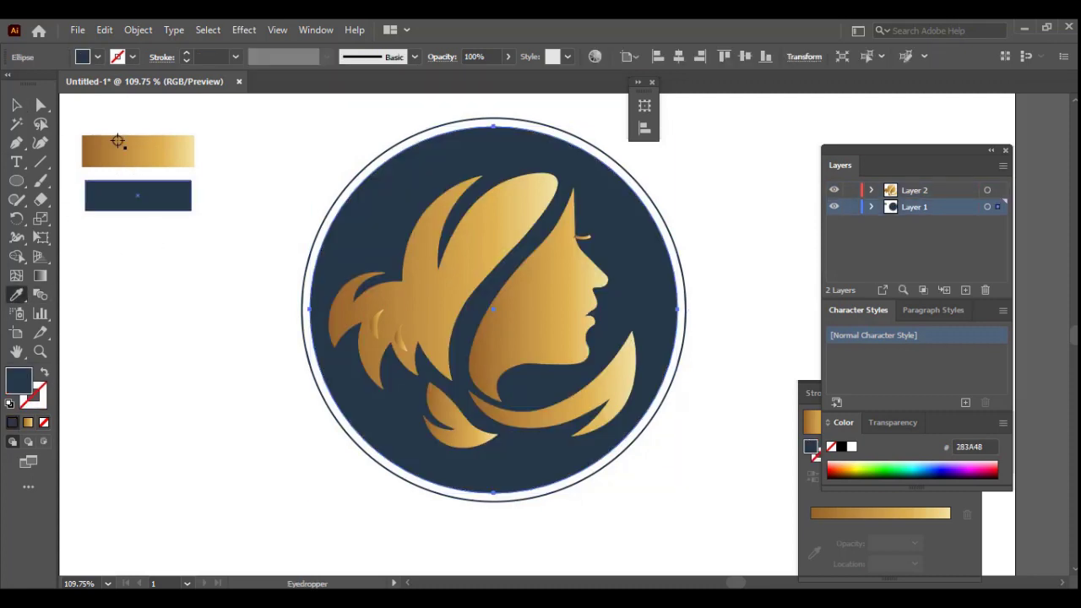
- Eyedrop navy onto the small strand in the ponytail
{"action": "key", "text": "v"}
{"action": "left_click", "coordinate": [319, 448]}
{"action": "scroll", "coordinate": [363, 423], "scroll_direction": "down", "scroll_amount": 1}
{"action": "left_click", "coordinate": [388, 314]}
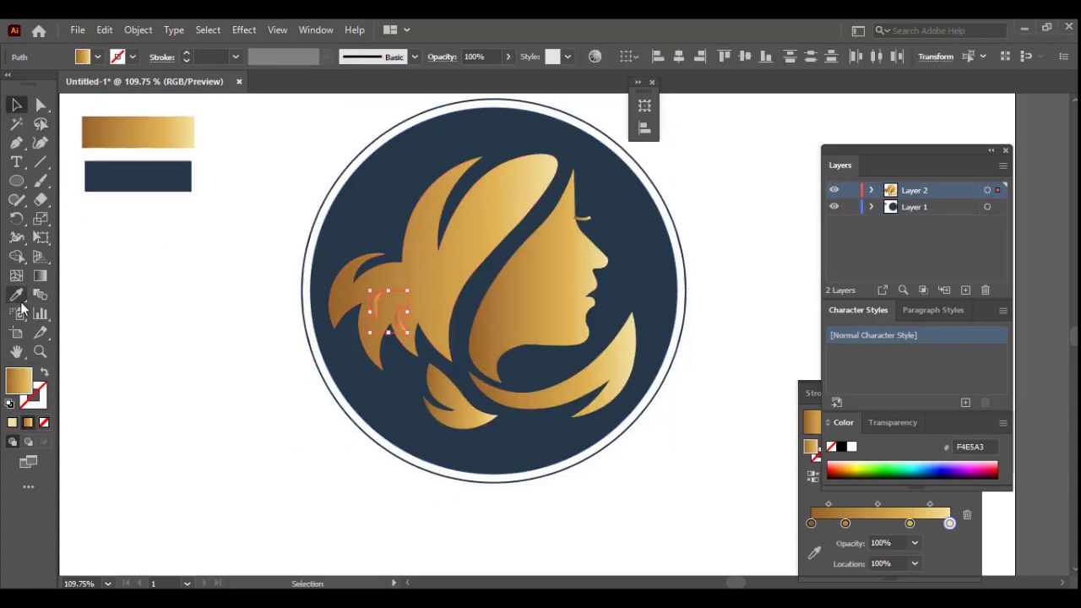
{"action": "left_click", "coordinate": [16, 295]}
{"action": "left_click", "coordinate": [138, 176]}
- Test swapping fill and stroke on the gold profile shape, then revert the swap
{"action": "left_click", "coordinate": [16, 103]}
{"action": "left_click", "coordinate": [626, 453]}
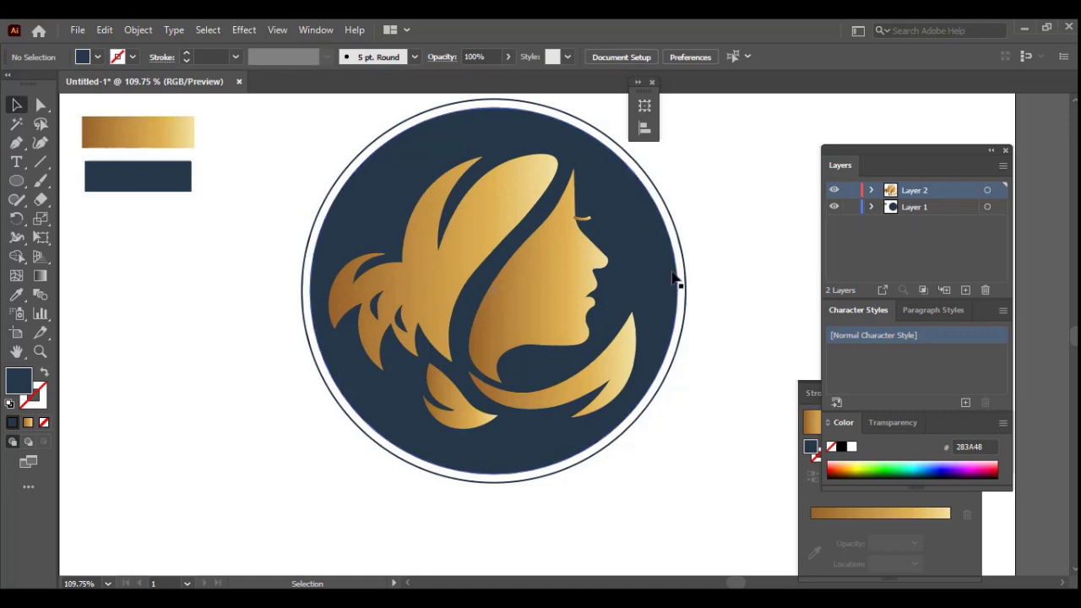
{"action": "left_click", "coordinate": [513, 307]}
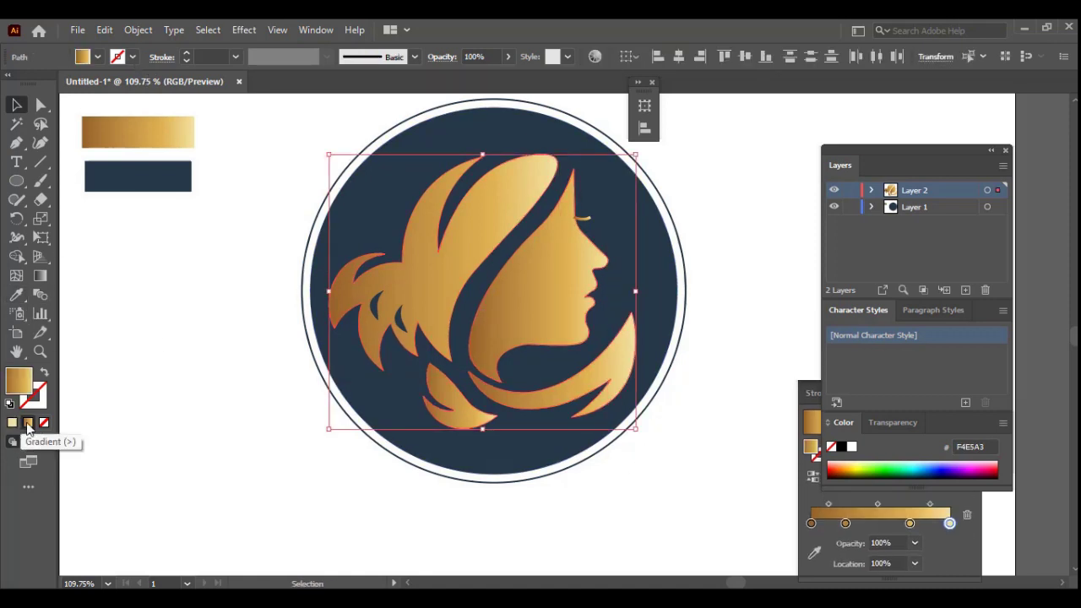
{"action": "left_click", "coordinate": [15, 296]}
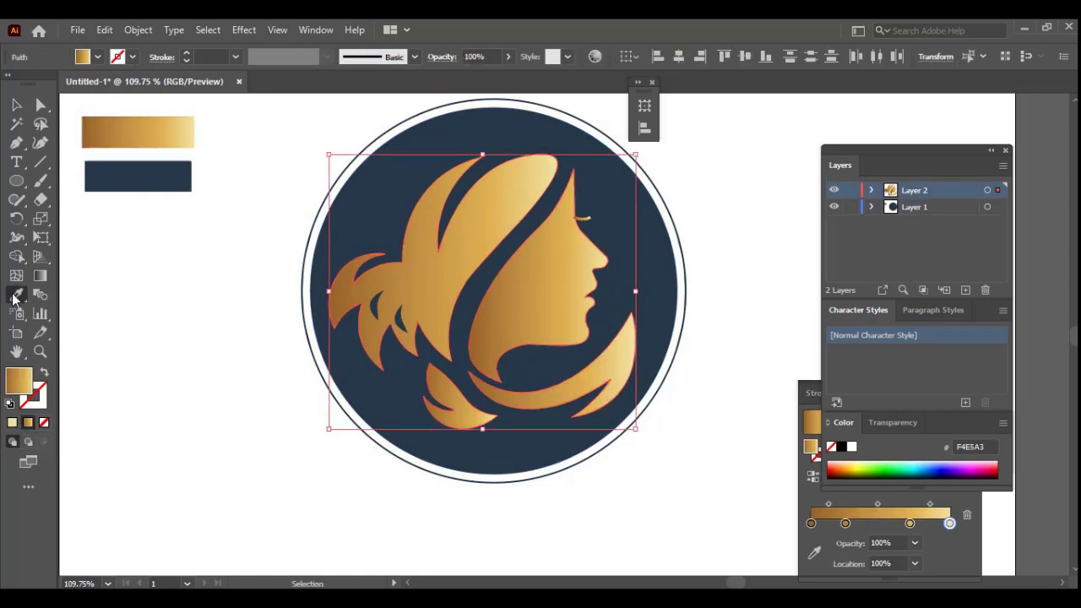
{"action": "left_click", "coordinate": [44, 373]}
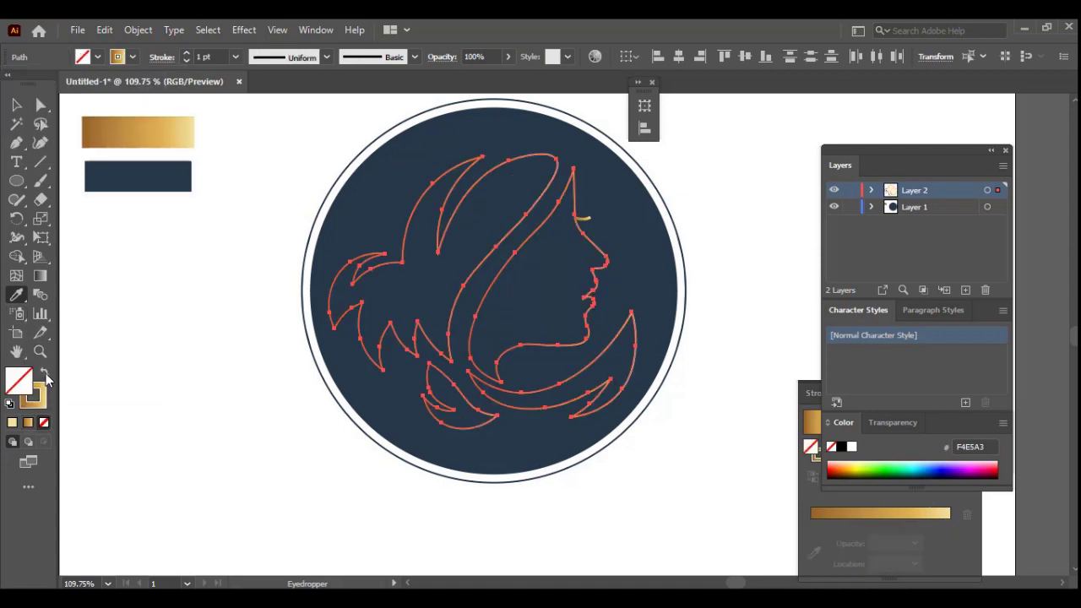
{"action": "left_click", "coordinate": [28, 422]}
{"action": "key", "text": "v"}
- Apply the gold gradient to the hair and face artwork's outline as well
{"action": "left_click", "coordinate": [136, 305]}
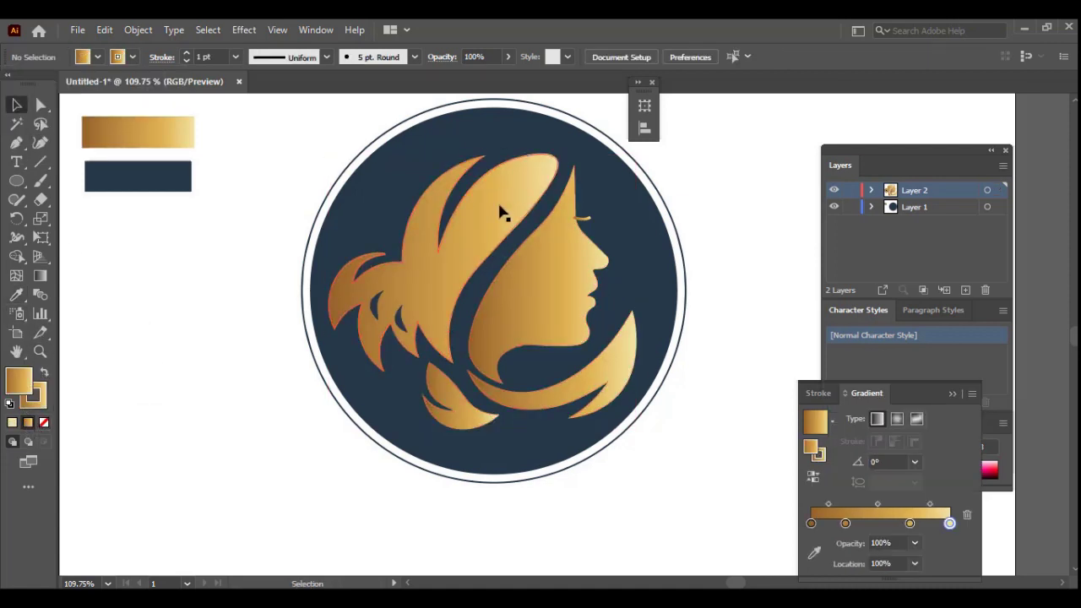
{"action": "left_click", "coordinate": [456, 215]}
{"action": "left_click", "coordinate": [591, 389], "text": "shift"}
{"action": "key", "text": "x"}
{"action": "left_click", "coordinate": [186, 52]}
{"action": "left_click", "coordinate": [186, 52]}
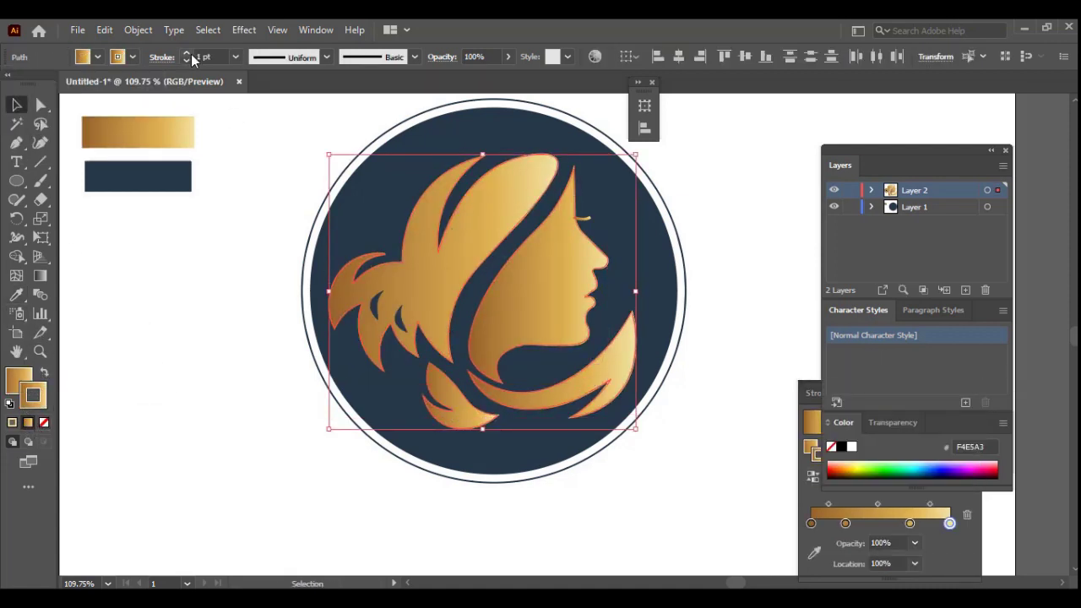
{"action": "left_click", "coordinate": [224, 334]}
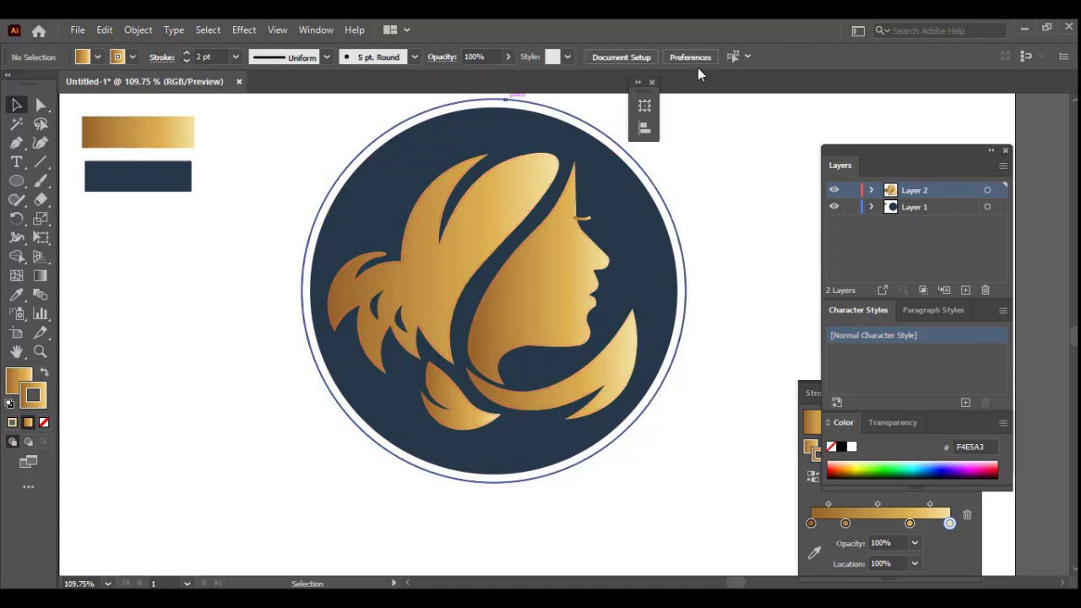
- Try a 3 pt outline on the hair and face artwork, then revert to 1 pt
{"action": "left_click", "coordinate": [610, 357]}
{"action": "left_click", "coordinate": [133, 57]}
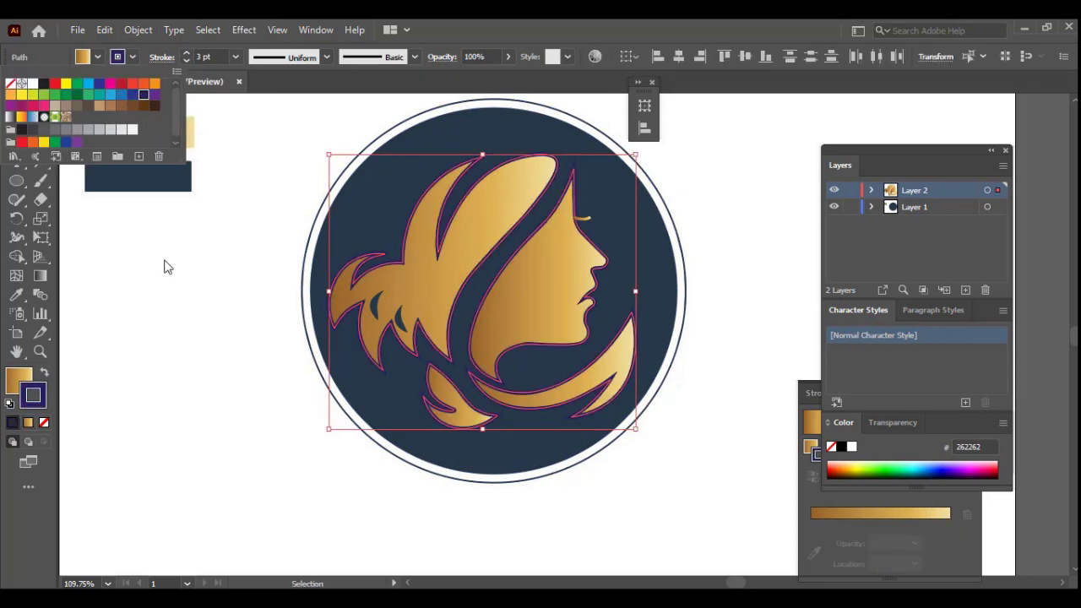
{"action": "left_click", "coordinate": [157, 285]}
{"action": "key", "text": "ctrl+z"}
{"action": "left_click", "coordinate": [200, 382]}
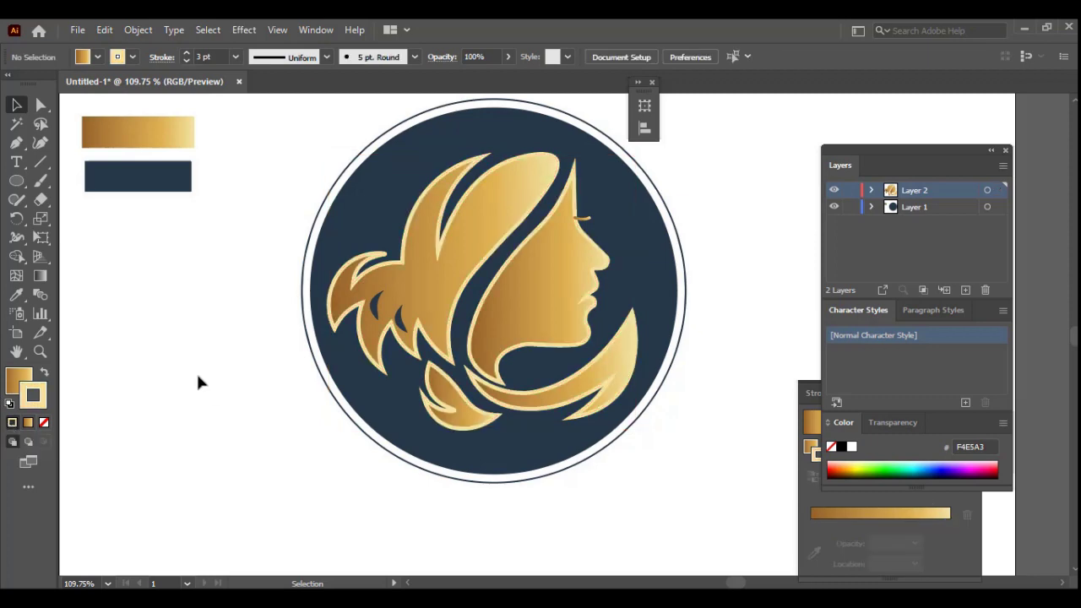
{"action": "key", "text": "ctrl+z"}
{"action": "left_click", "coordinate": [186, 61]}
{"action": "left_click", "coordinate": [186, 61]}
{"action": "left_click", "coordinate": [175, 283]}
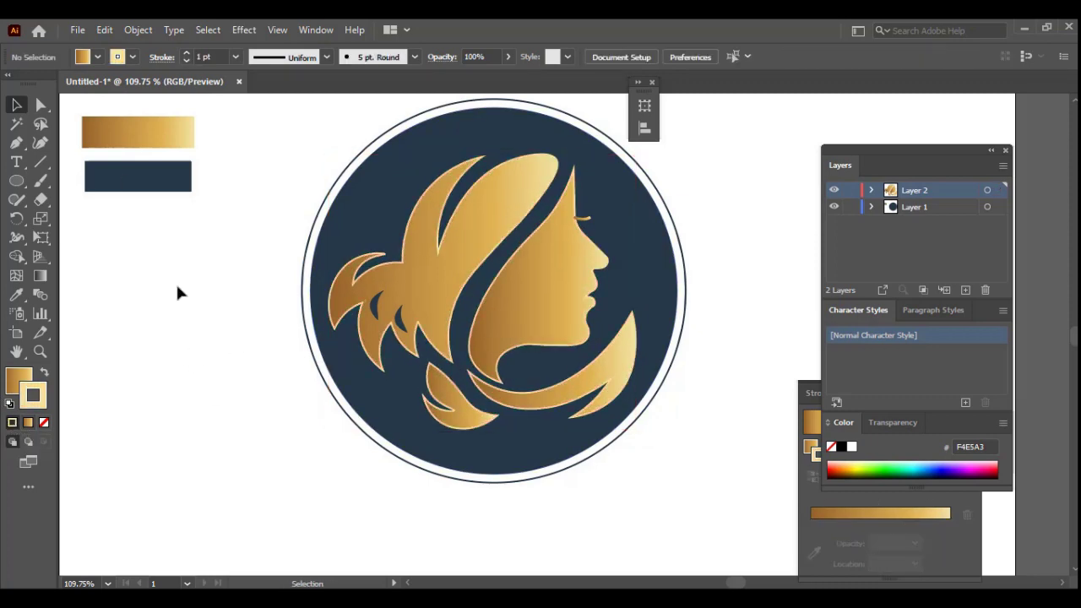
- Eyedrop the gold gradient onto the outer ring circle
{"action": "left_click", "coordinate": [641, 258]}
{"action": "key", "text": "i"}
{"action": "left_click", "coordinate": [133, 142]}
- Drag the gold face-and-hair shape about 24 px up and slightly left inside the navy disc
{"action": "key", "text": "v"}
{"action": "key", "text": "ctrl+shift+a"}
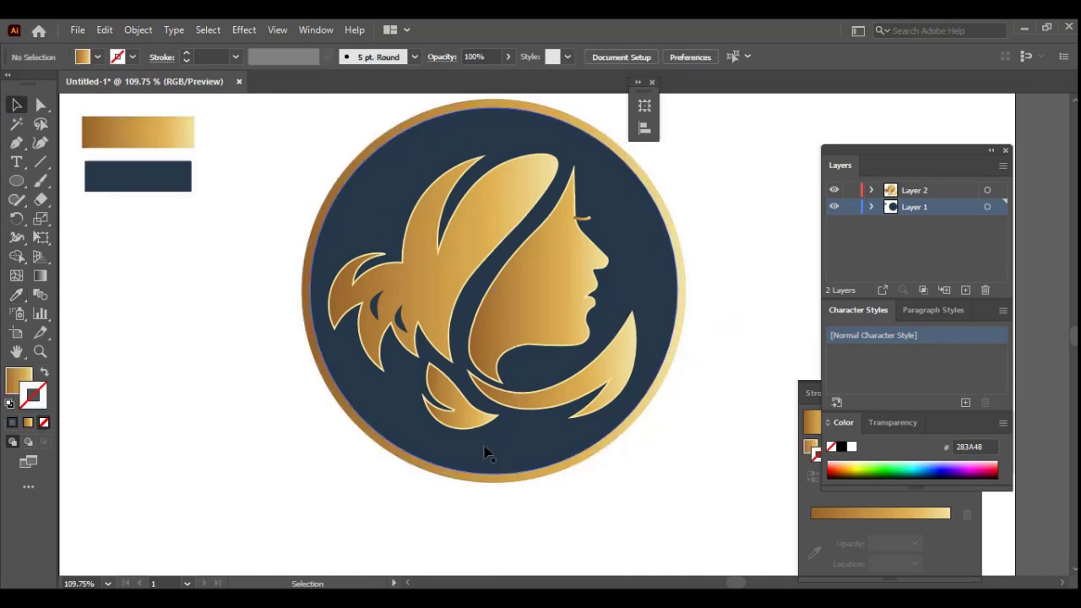
{"action": "left_click", "coordinate": [487, 224]}
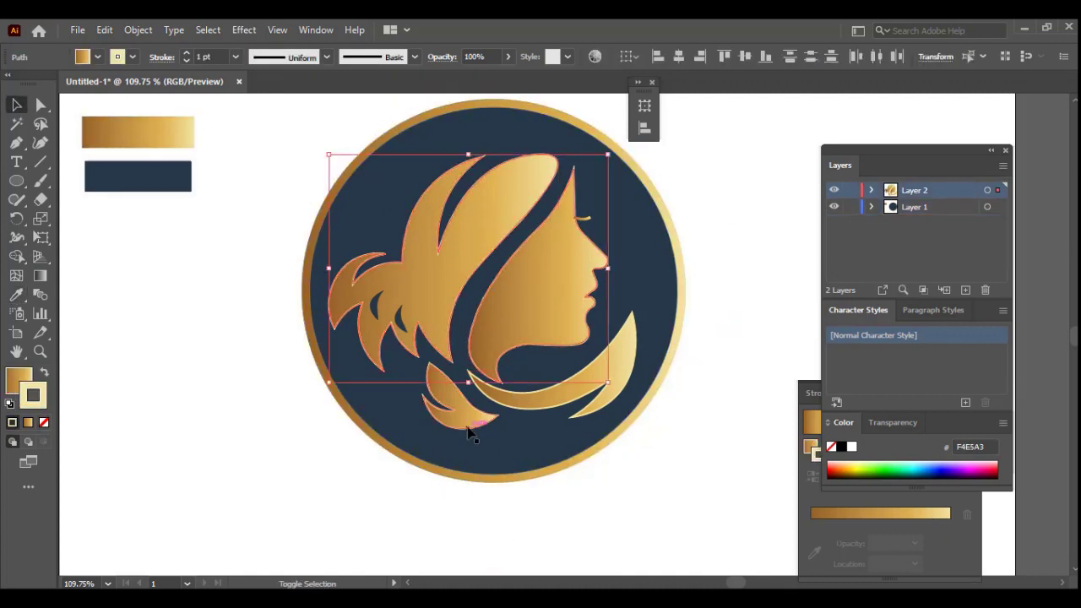
{"action": "left_click", "coordinate": [620, 224], "text": "shift"}
{"action": "left_click", "coordinate": [547, 265]}
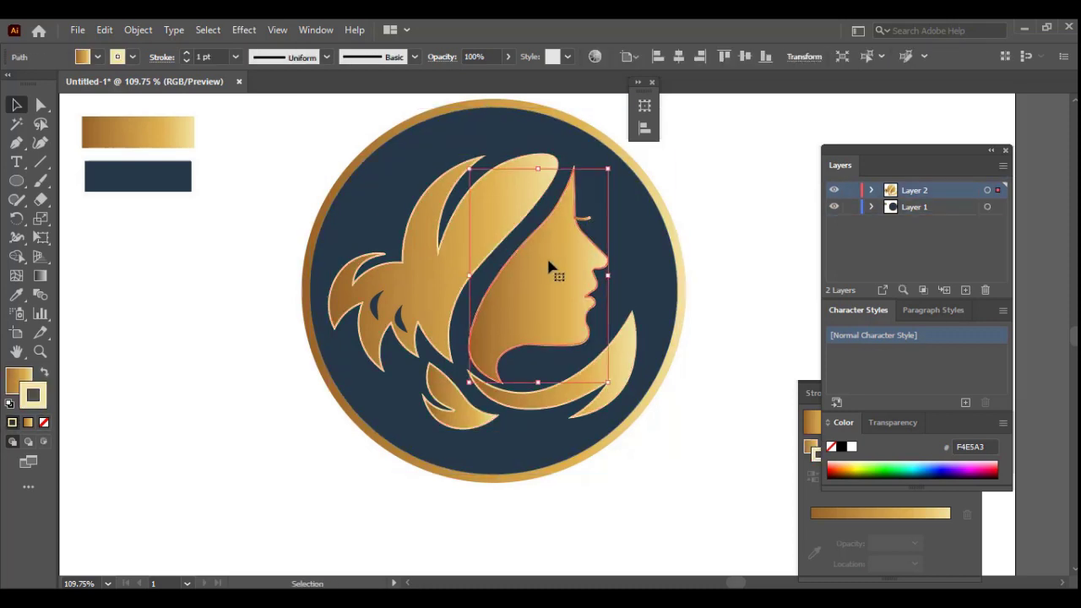
{"action": "left_click_drag", "start_coordinate": [547, 294], "coordinate": [541, 264]}
{"action": "mouse_move", "coordinate": [583, 365]}
{"action": "left_mouse_down"}
{"action": "mouse_move", "coordinate": [564, 402]}
{"action": "mouse_move", "coordinate": [386, 301]}
{"action": "left_mouse_up"}
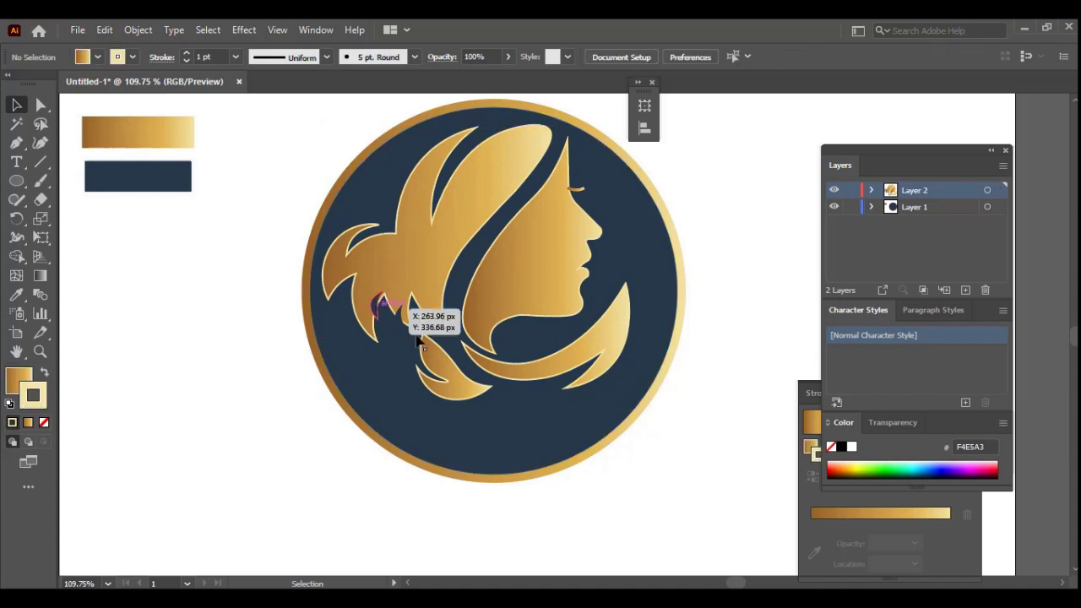
{"action": "mouse_move", "coordinate": [426, 363]}
{"action": "left_mouse_down"}
{"action": "mouse_move", "coordinate": [501, 270]}
{"action": "mouse_move", "coordinate": [427, 365]}
{"action": "mouse_move", "coordinate": [461, 338]}
{"action": "left_mouse_up"}
{"action": "left_click", "coordinate": [426, 364]}
{"action": "left_click_drag", "start_coordinate": [556, 271], "coordinate": [529, 252]}
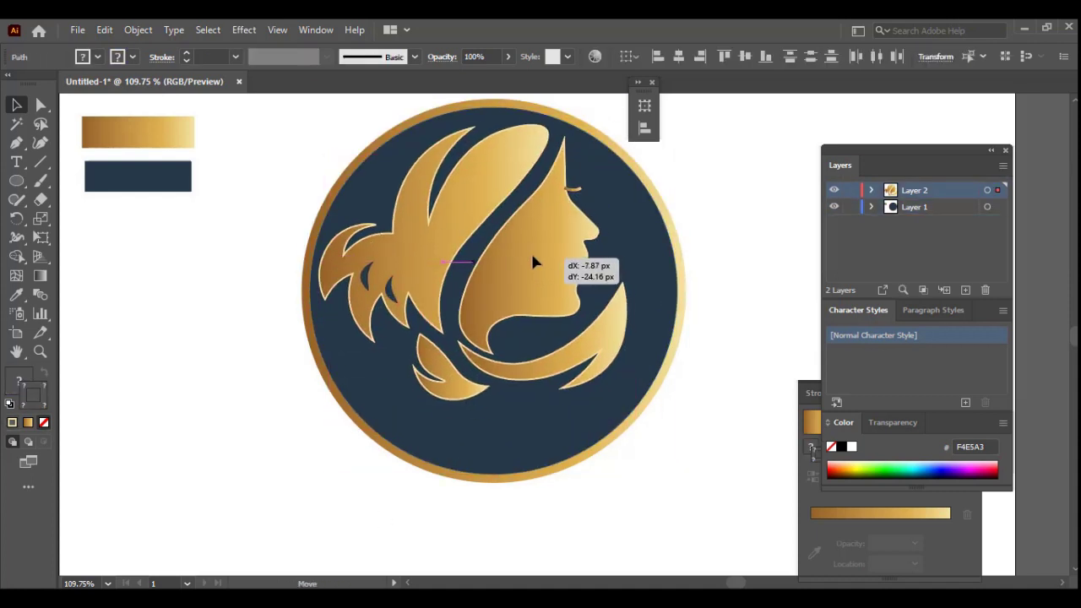
{"action": "left_click", "coordinate": [997, 532]}
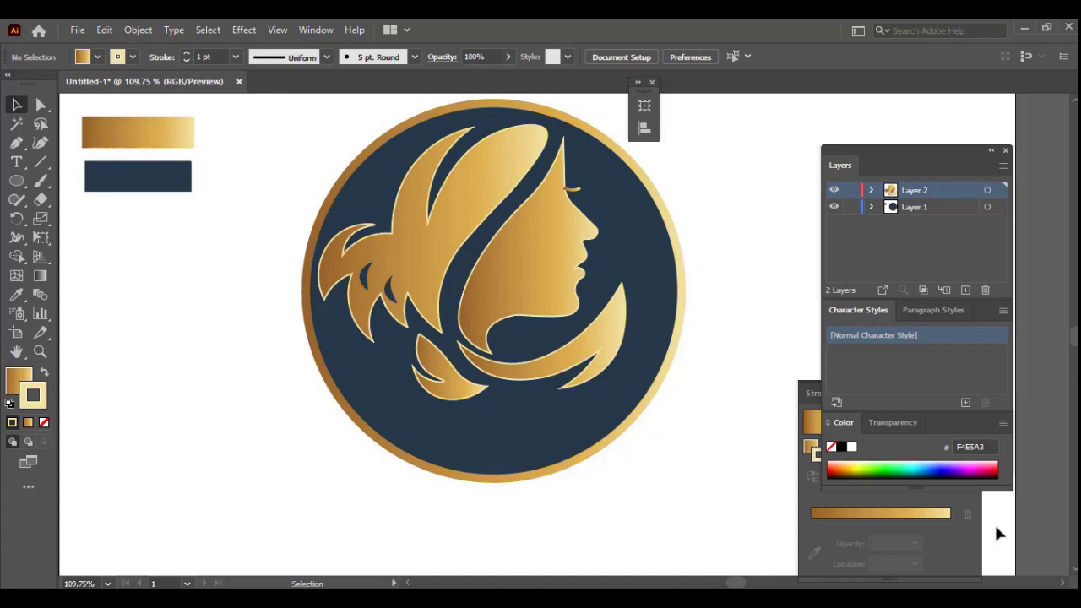
- Type the word FREEDOM below the profile
{"action": "key", "text": "t"}
{"action": "left_click", "coordinate": [436, 436]}
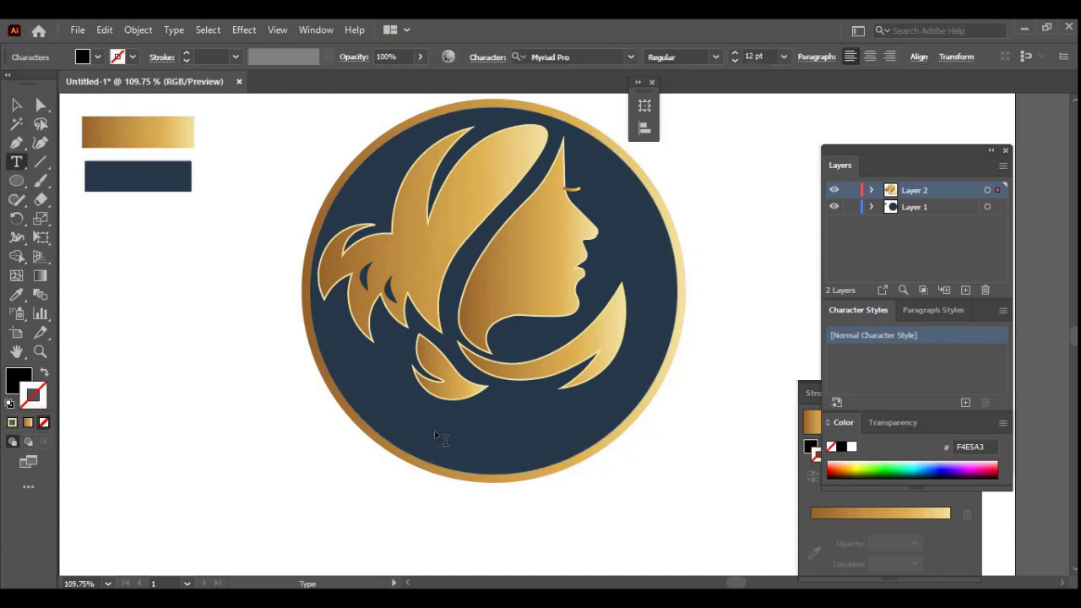
{"action": "type", "text": "FREEDOM"}
{"action": "key", "text": "Escape"}
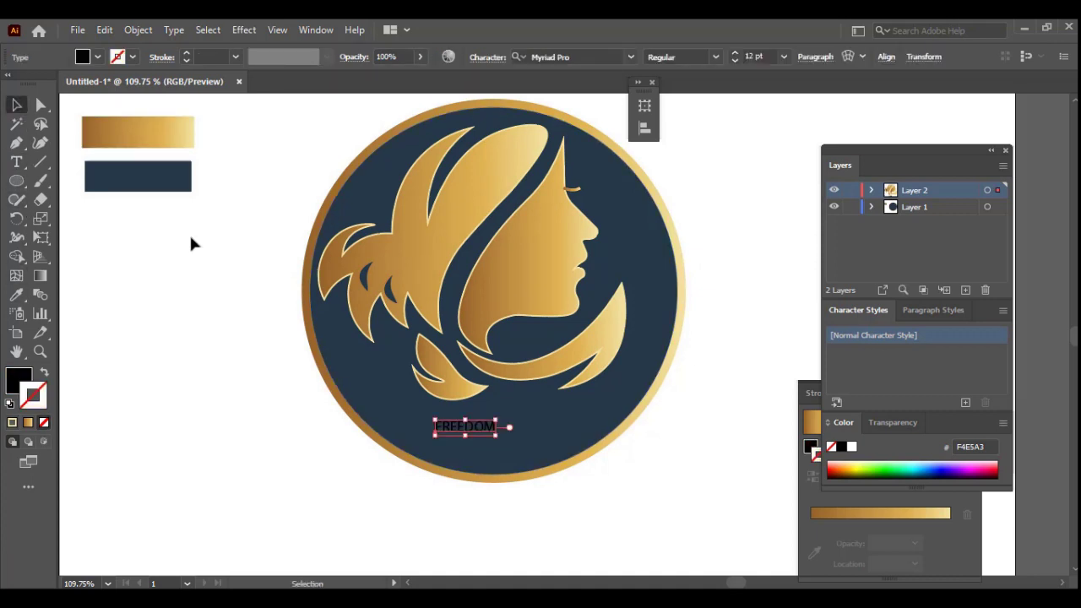
- Set FREEDOM to Figerona Black at 30 pt, centred near the circle's bottom
{"action": "left_click", "coordinate": [760, 55]}
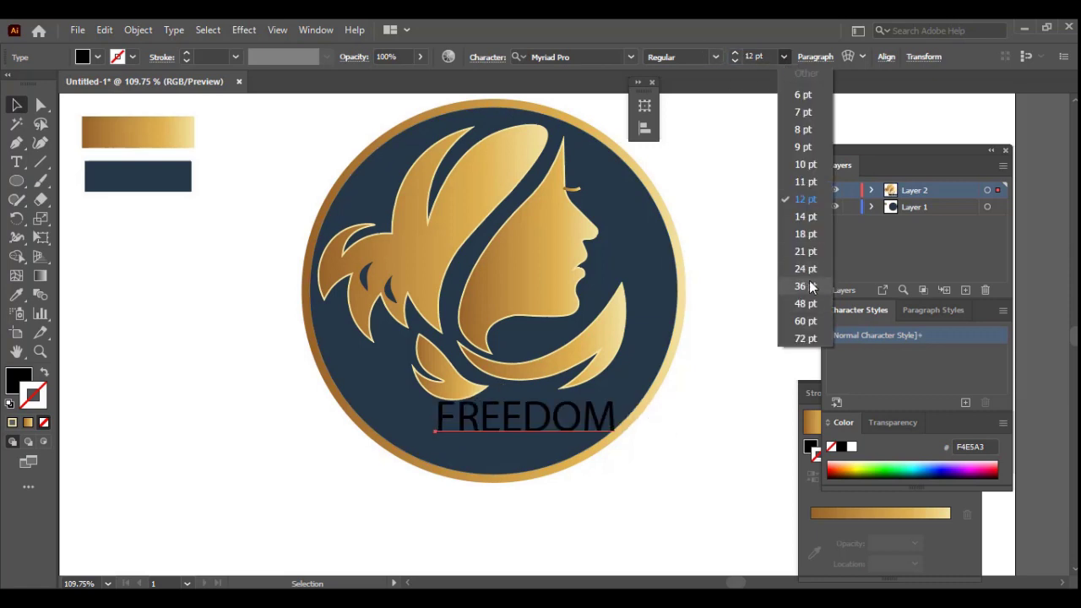
{"action": "left_click", "coordinate": [806, 283]}
{"action": "left_click", "coordinate": [558, 57]}
{"action": "type", "text": "Fig"}
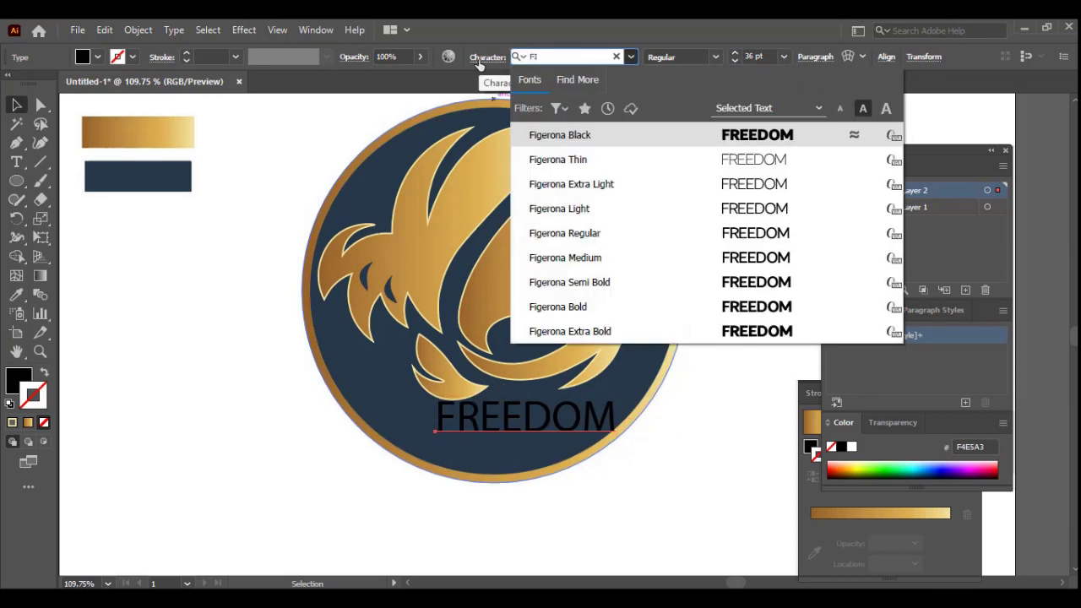
{"action": "left_click", "coordinate": [701, 133]}
{"action": "left_click_drag", "start_coordinate": [571, 415], "coordinate": [537, 425]}
{"action": "left_click", "coordinate": [795, 56]}
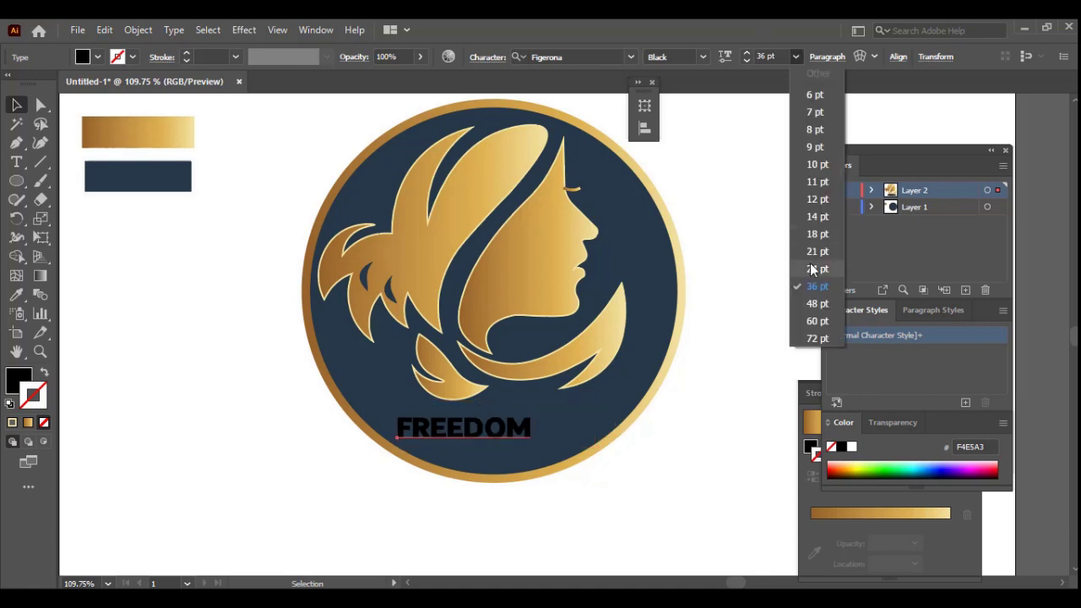
{"action": "left_click", "coordinate": [811, 269]}
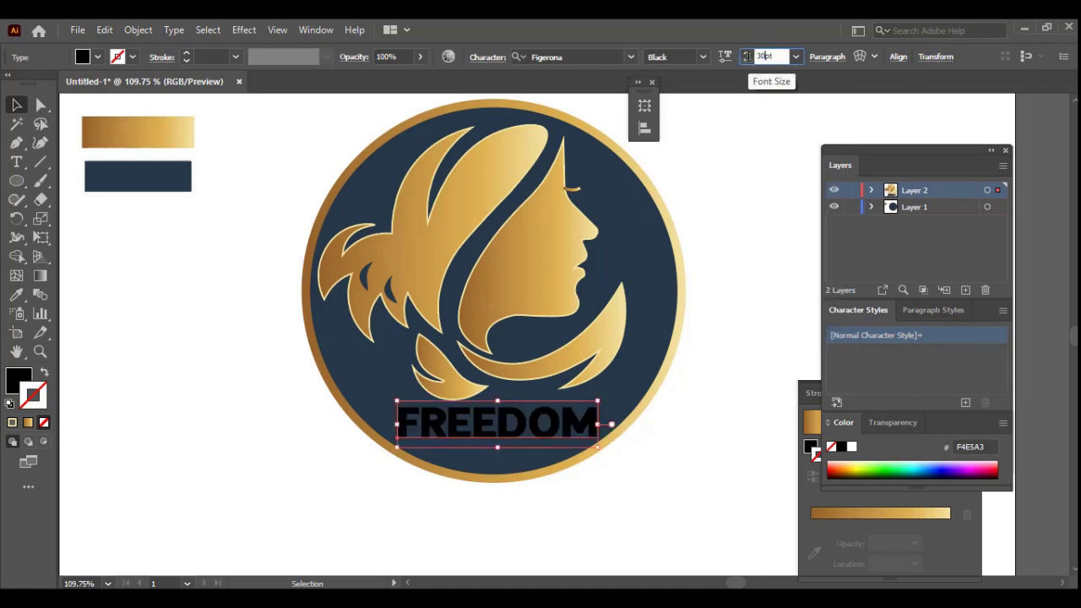
{"action": "left_click_drag", "start_coordinate": [498, 426], "coordinate": [491, 438]}
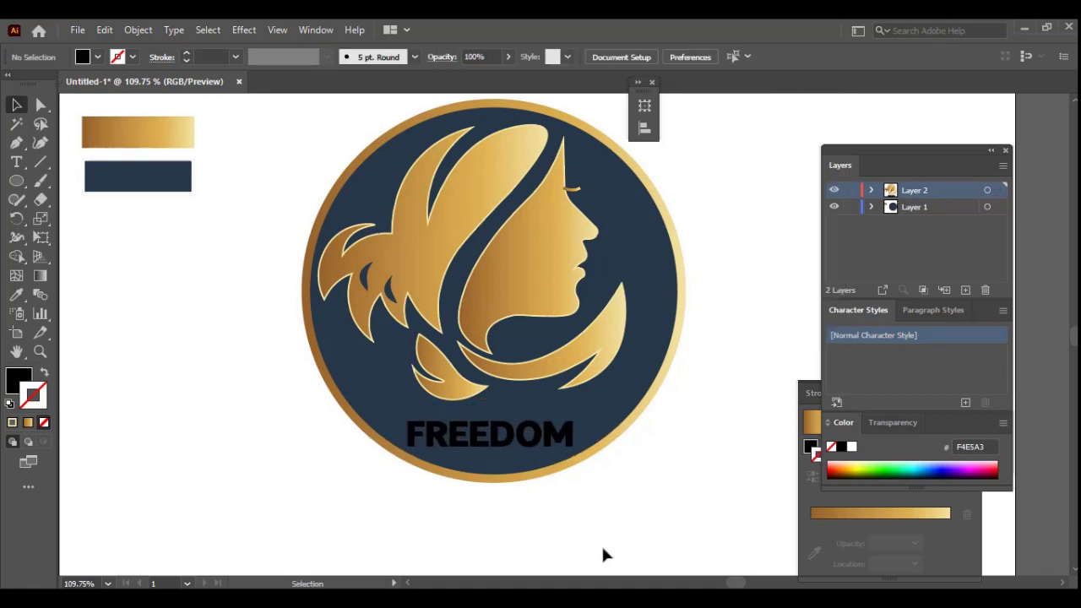
- Test expanding FREEDOM and eyedropping gold, then undo back to editable black text
{"action": "left_click", "coordinate": [104, 30]}
{"action": "left_click", "coordinate": [212, 210]}
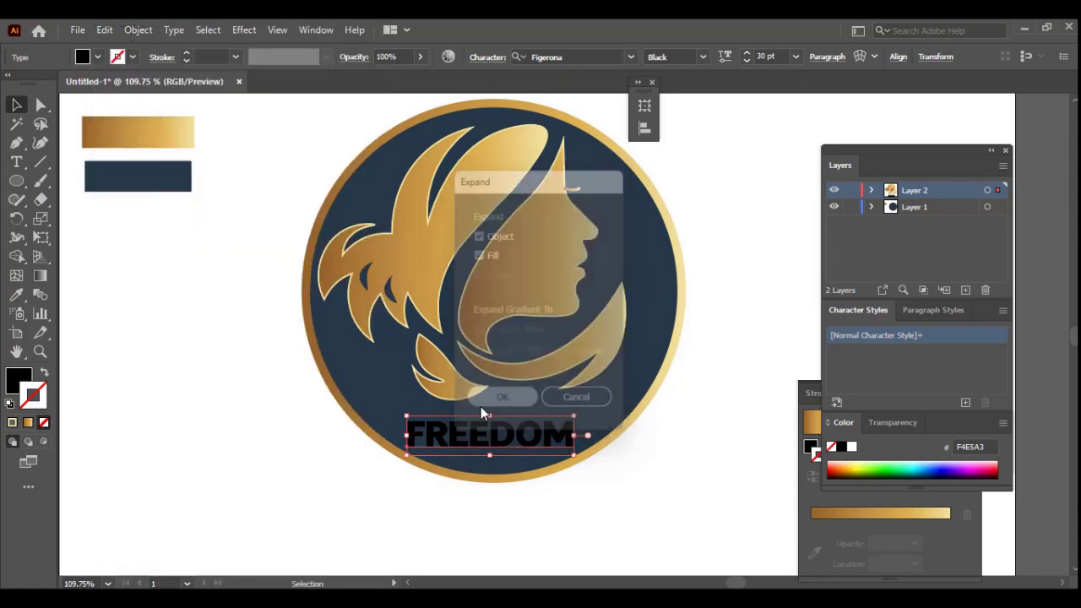
{"action": "left_click", "coordinate": [495, 393]}
{"action": "key", "text": "i"}
{"action": "left_click", "coordinate": [138, 132]}
{"action": "key", "text": "v"}
{"action": "left_click", "coordinate": [166, 318]}
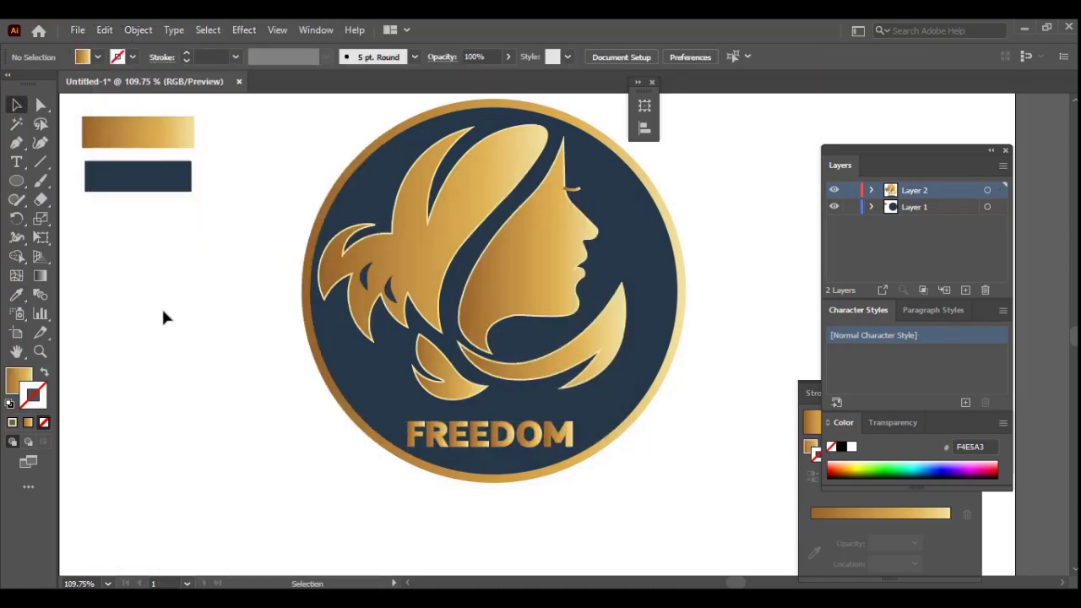
{"action": "left_click", "coordinate": [490, 435]}
{"action": "key", "text": "t"}
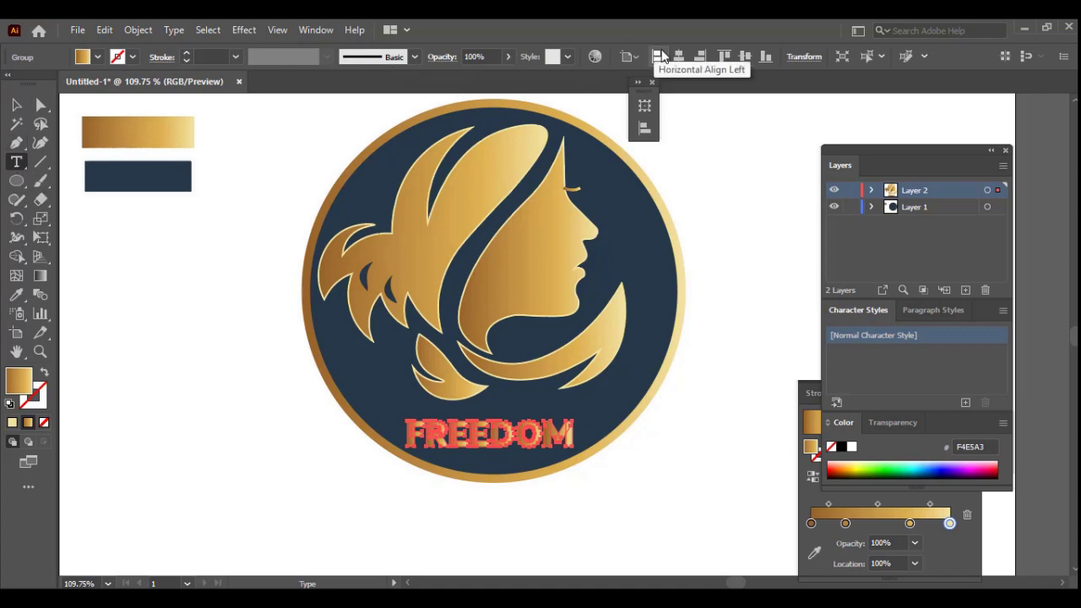
{"action": "key", "text": "v"}
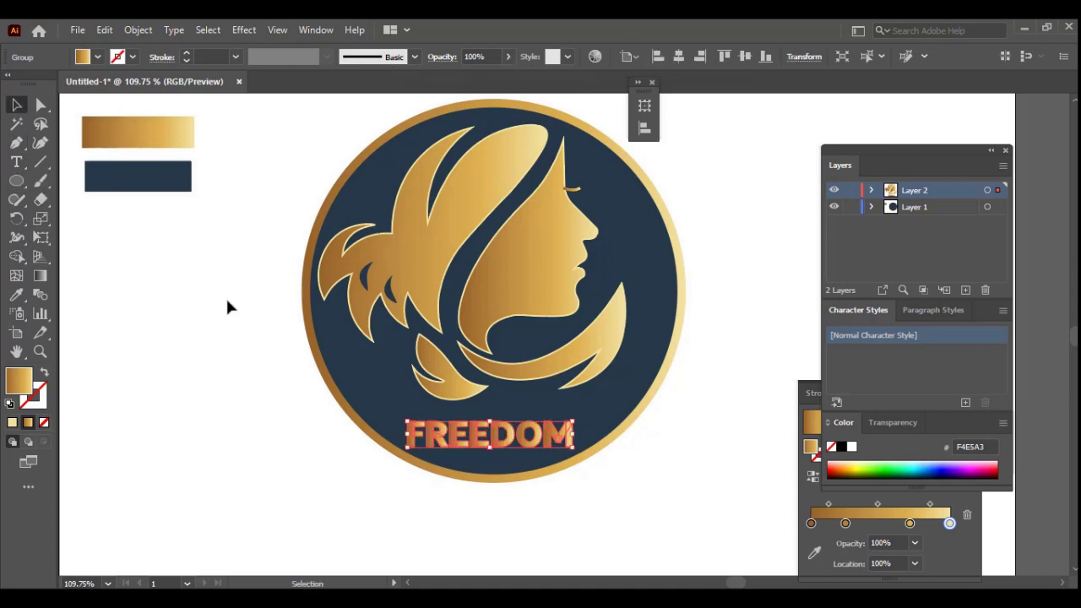
{"action": "key", "text": "ctrl+z"}
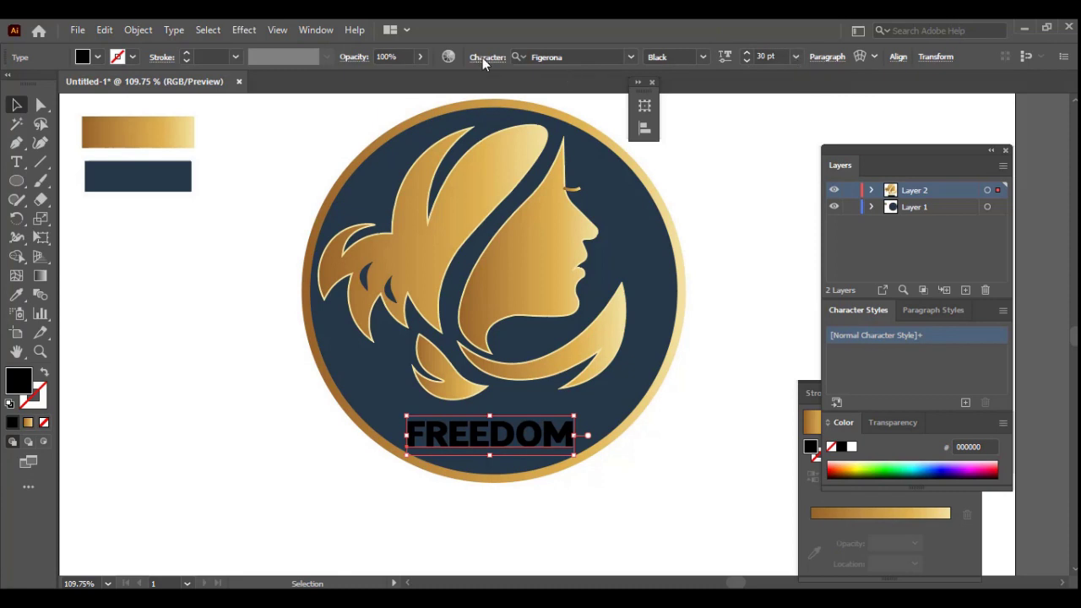
- Give FREEDOM 18 pt leading and wider letter spacing, nudging it up and left
{"action": "left_click", "coordinate": [483, 57]}
{"action": "left_click", "coordinate": [492, 133]}
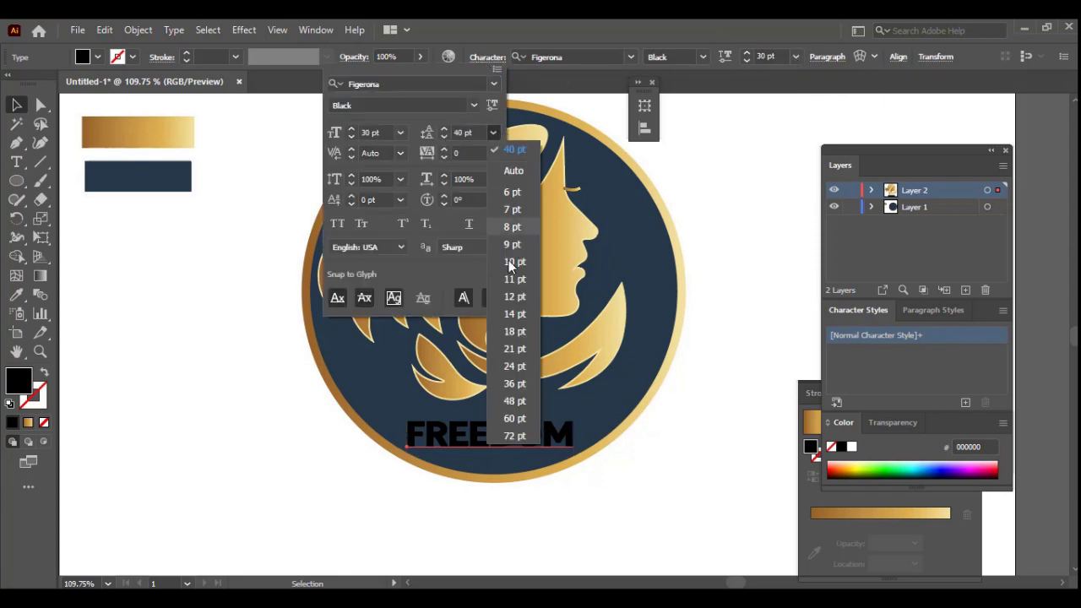
{"action": "left_click", "coordinate": [514, 331]}
{"action": "left_click", "coordinate": [493, 152]}
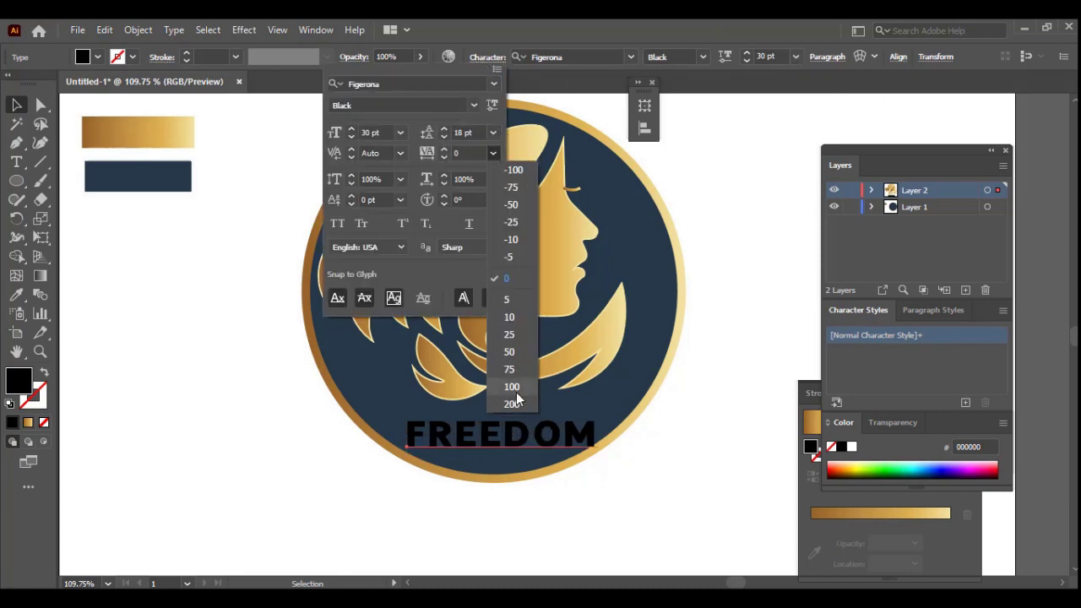
{"action": "left_click", "coordinate": [517, 395]}
{"action": "left_click_drag", "start_coordinate": [544, 428], "coordinate": [537, 423]}
- Expand FREEDOM to outlines and fill the letters with the gold gradient
{"action": "left_click", "coordinate": [566, 474]}
{"action": "left_click", "coordinate": [498, 428]}
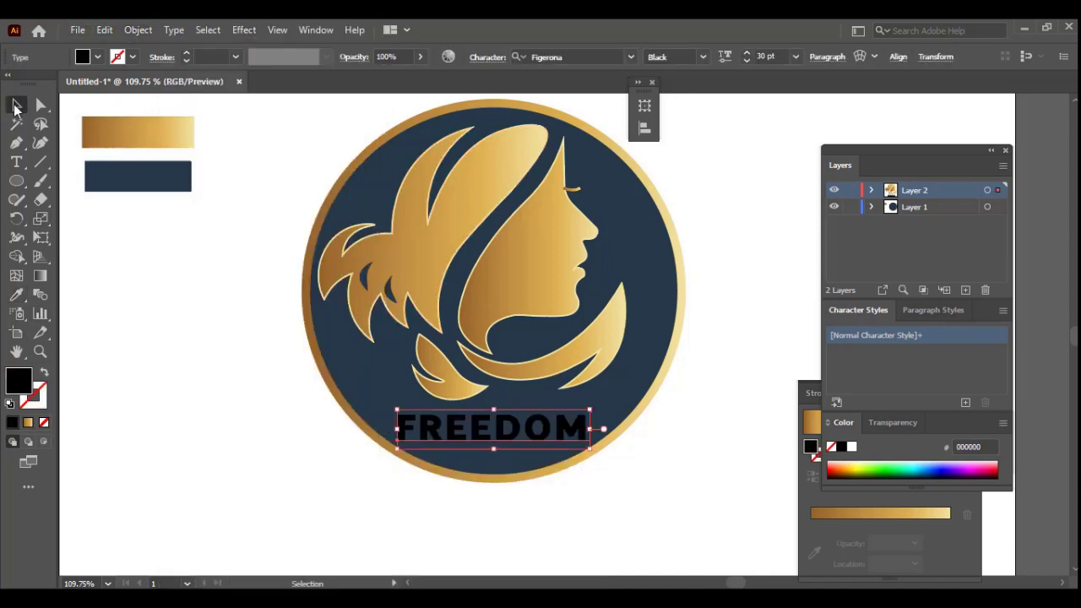
{"action": "left_click", "coordinate": [138, 30]}
{"action": "left_click", "coordinate": [205, 212]}
{"action": "left_click", "coordinate": [501, 401]}
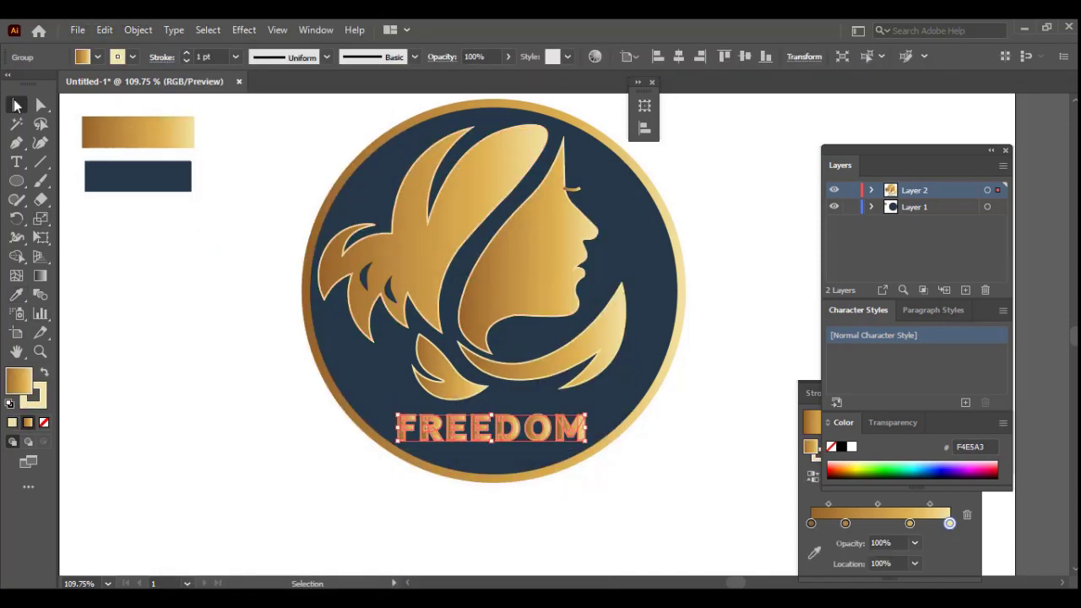
{"action": "left_click", "coordinate": [90, 391]}
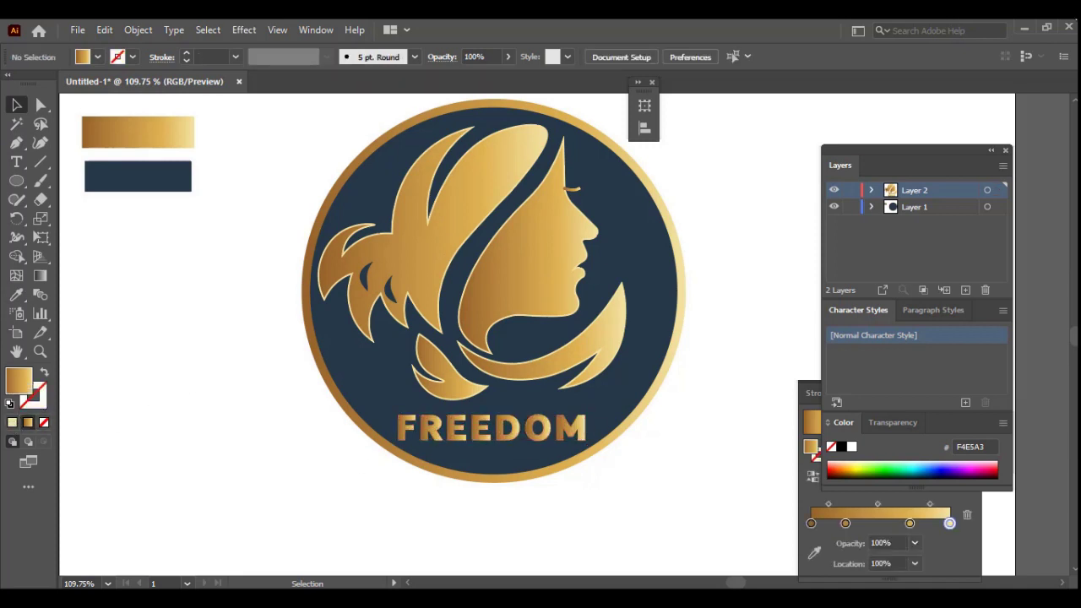
{"action": "left_click", "coordinate": [379, 449]}
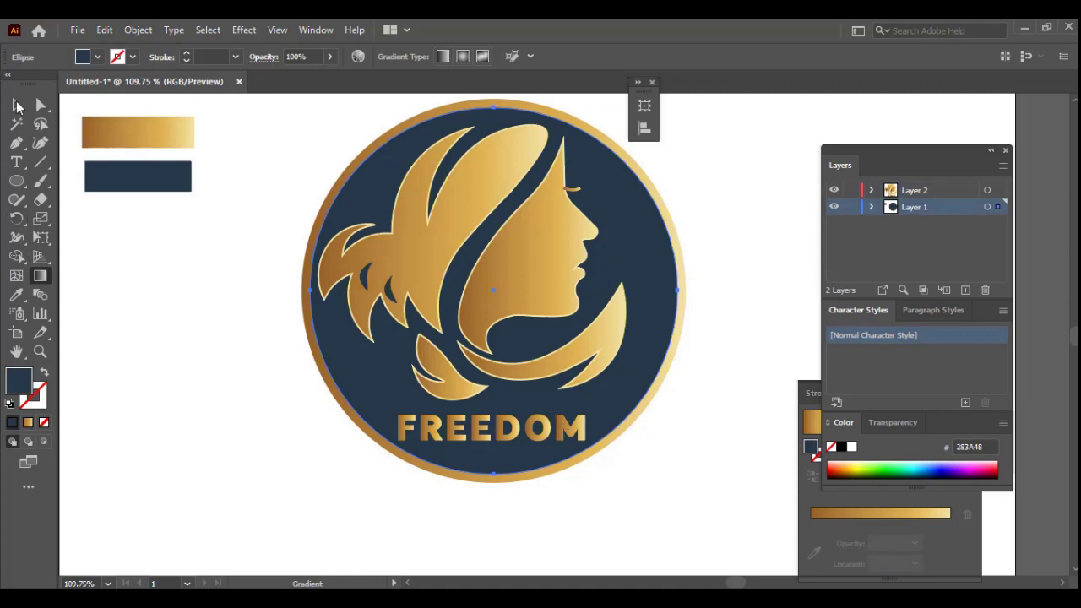
- Redraw FREEDOM's gold gradient diagonally from upper left to lower right
{"action": "left_click", "coordinate": [439, 427]}
{"action": "left_click_drag", "start_coordinate": [386, 393], "coordinate": [566, 458]}
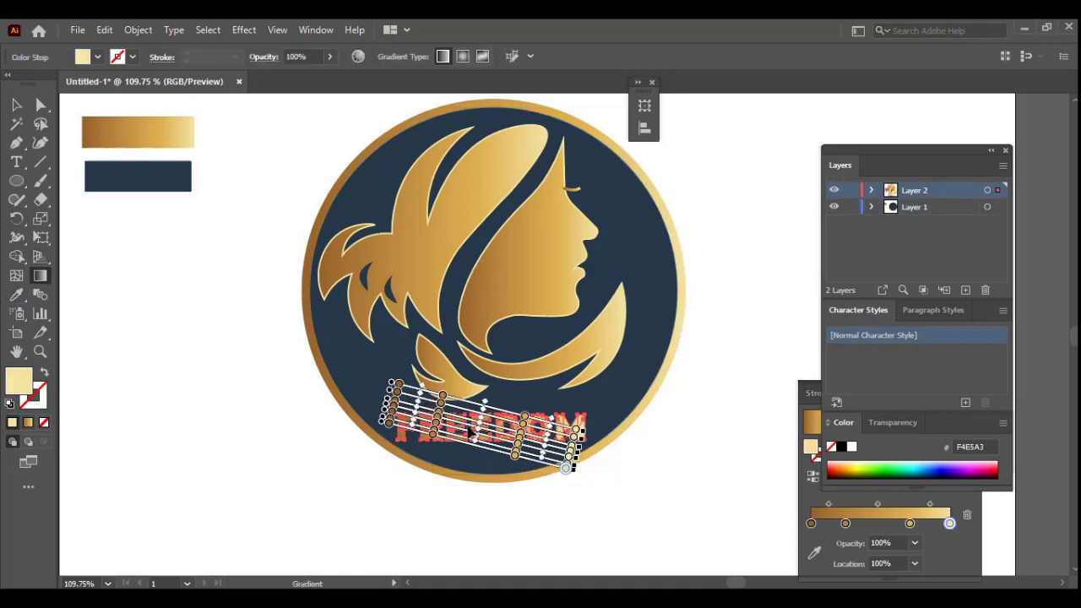
{"action": "left_click", "coordinate": [169, 311]}
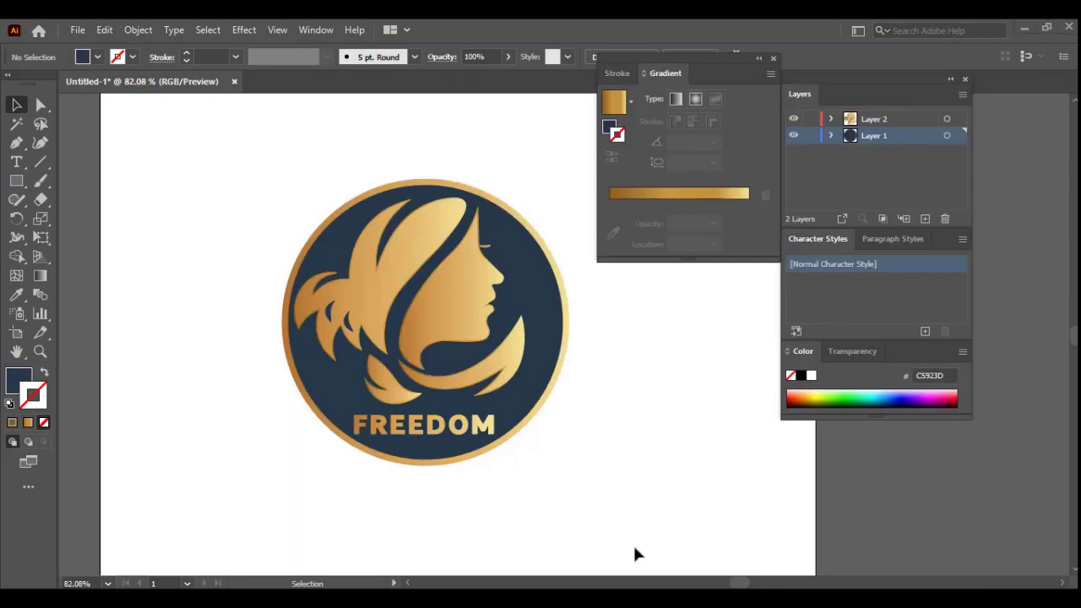
{"action": "left_click", "coordinate": [438, 303]}
- Give the hair shapes a Multiply drop shadow: 75% opacity, 2 px offsets, 6 px blur
{"action": "left_click", "coordinate": [387, 281]}
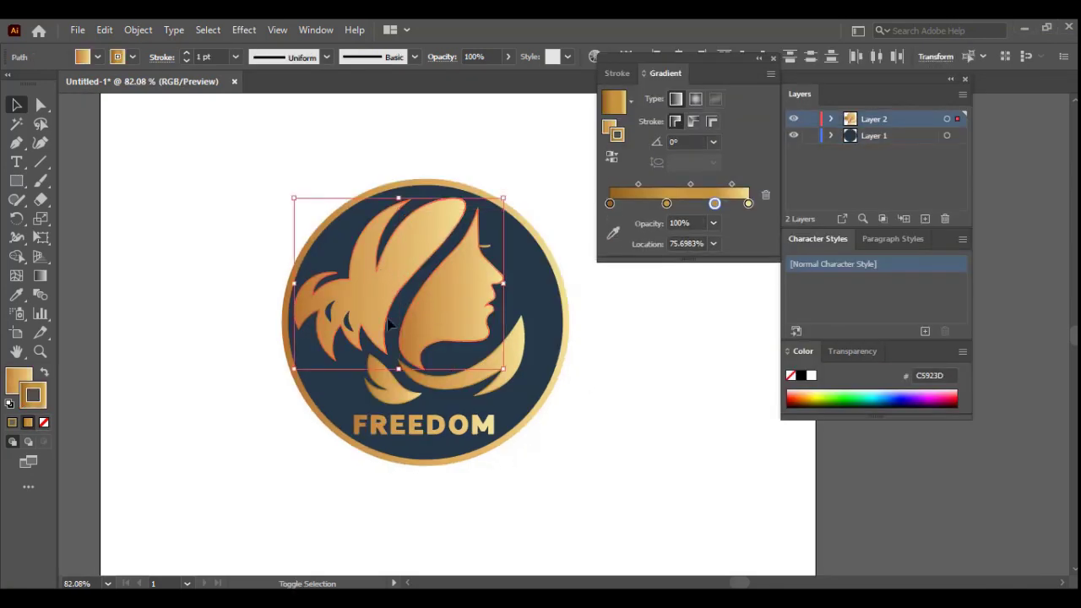
{"action": "left_click", "coordinate": [513, 346], "text": "shift"}
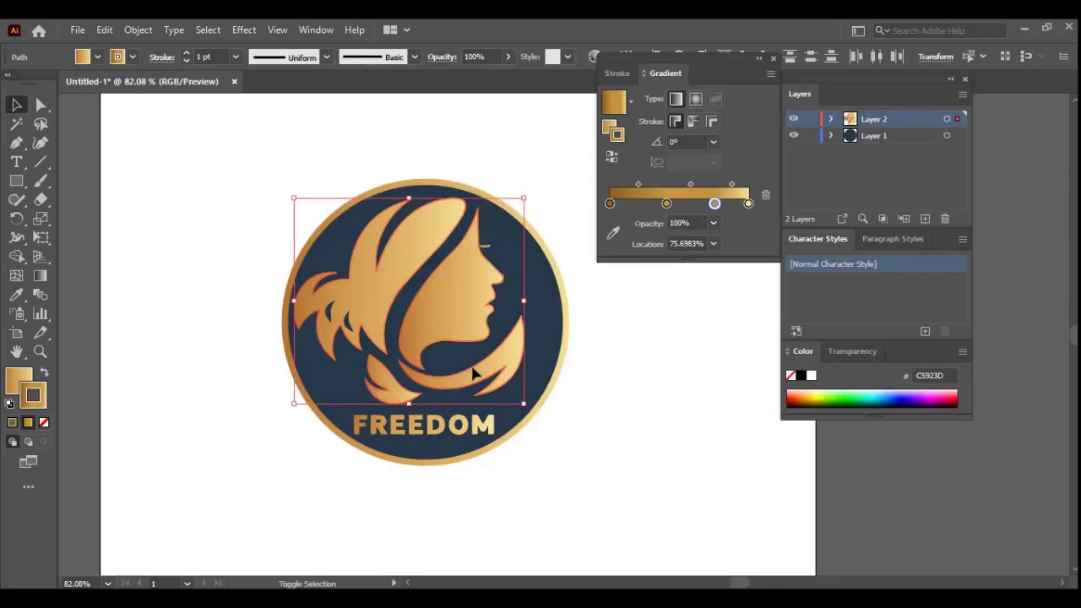
{"action": "left_click", "coordinate": [490, 251], "text": "shift"}
{"action": "left_click", "coordinate": [244, 30]}
{"action": "mouse_move", "coordinate": [266, 208]}
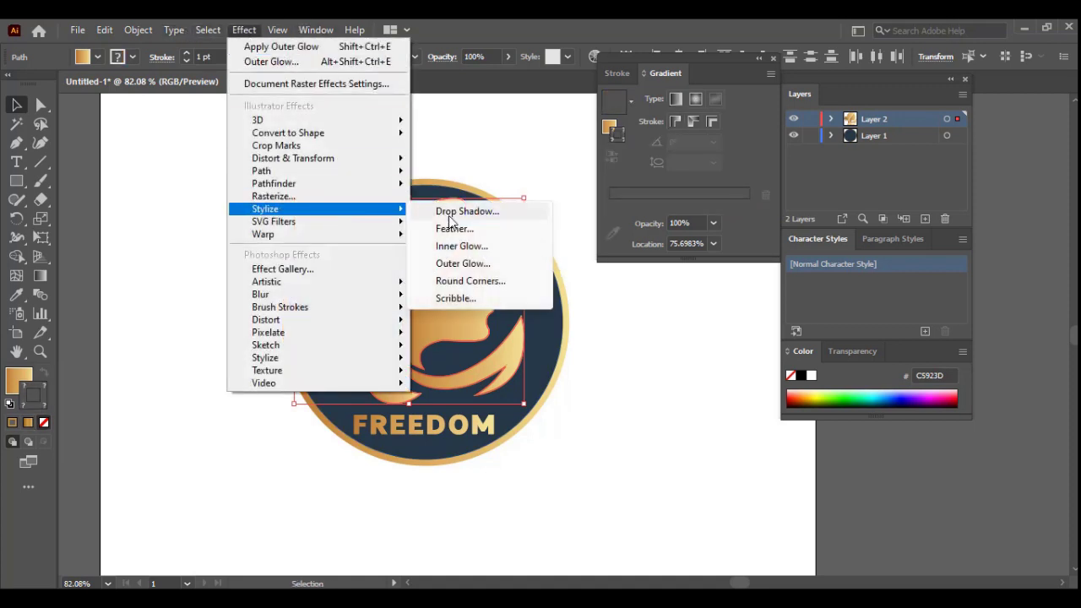
{"action": "left_click", "coordinate": [472, 210]}
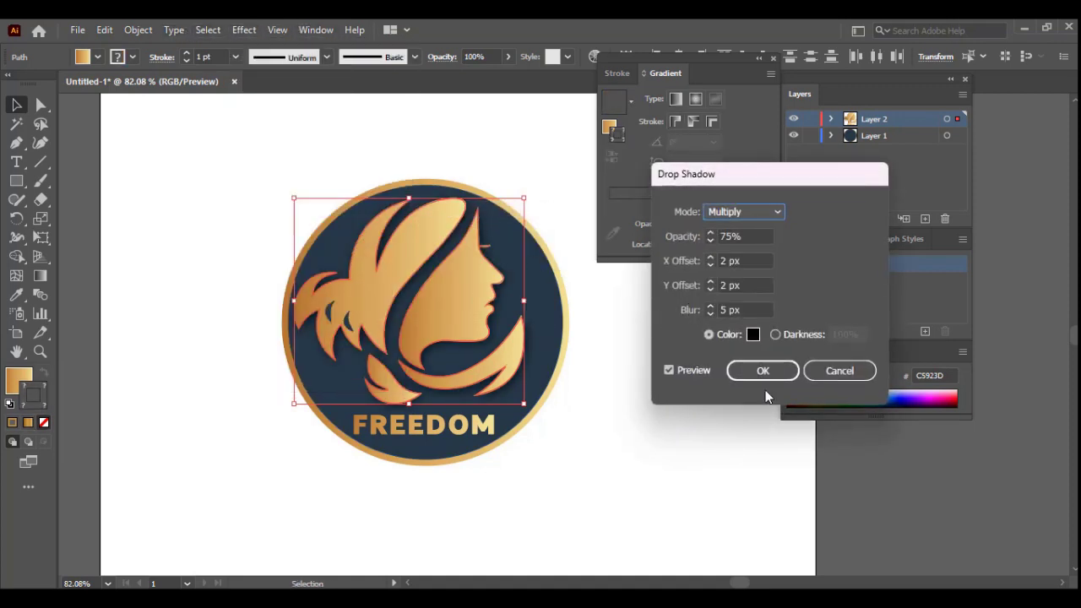
{"action": "left_click", "coordinate": [710, 311]}
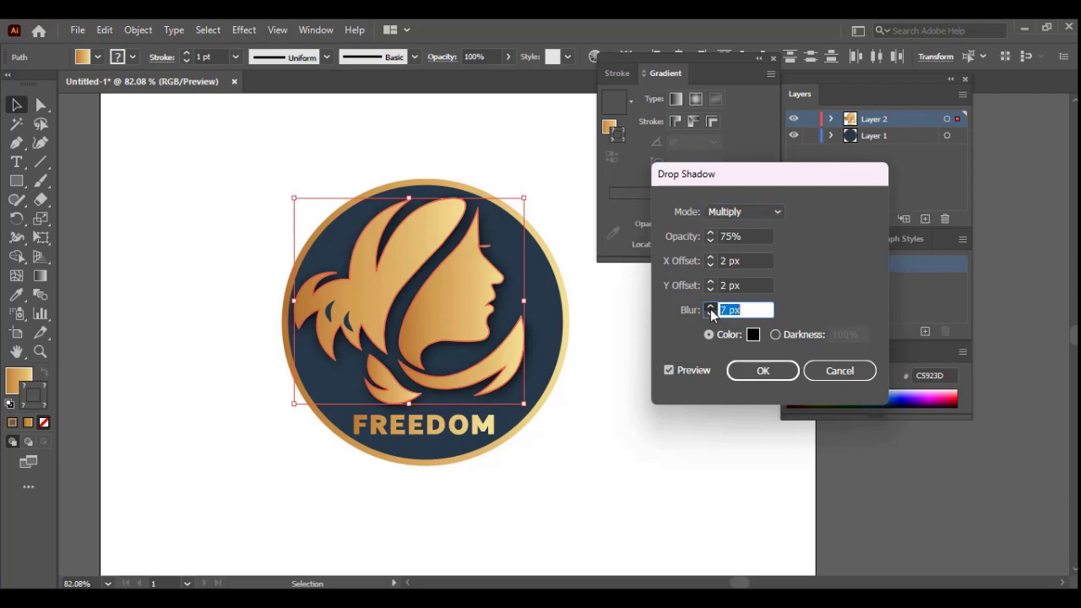
{"action": "left_click", "coordinate": [710, 310]}
{"action": "left_click", "coordinate": [710, 310]}
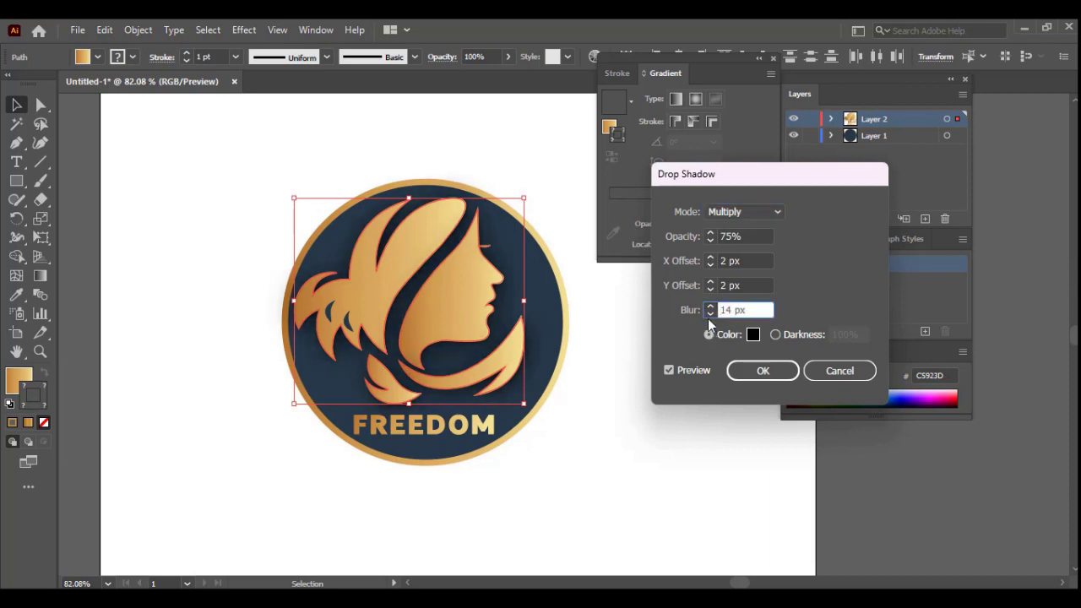
{"action": "left_click", "coordinate": [708, 315]}
{"action": "left_click", "coordinate": [707, 315]}
{"action": "left_click", "coordinate": [708, 315]}
{"action": "left_click", "coordinate": [708, 315]}
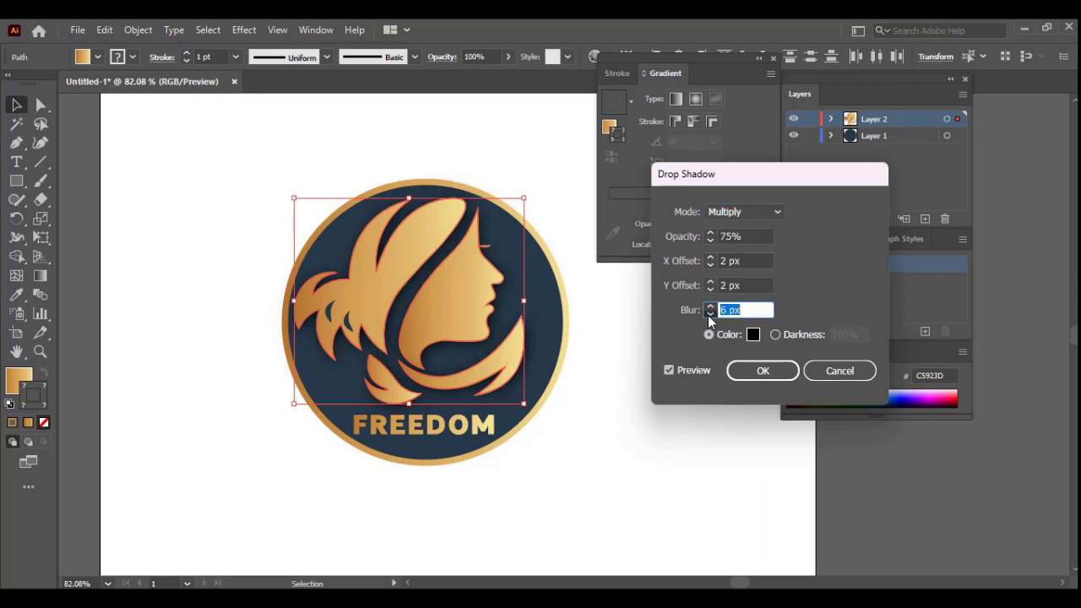
{"action": "left_click", "coordinate": [763, 370]}
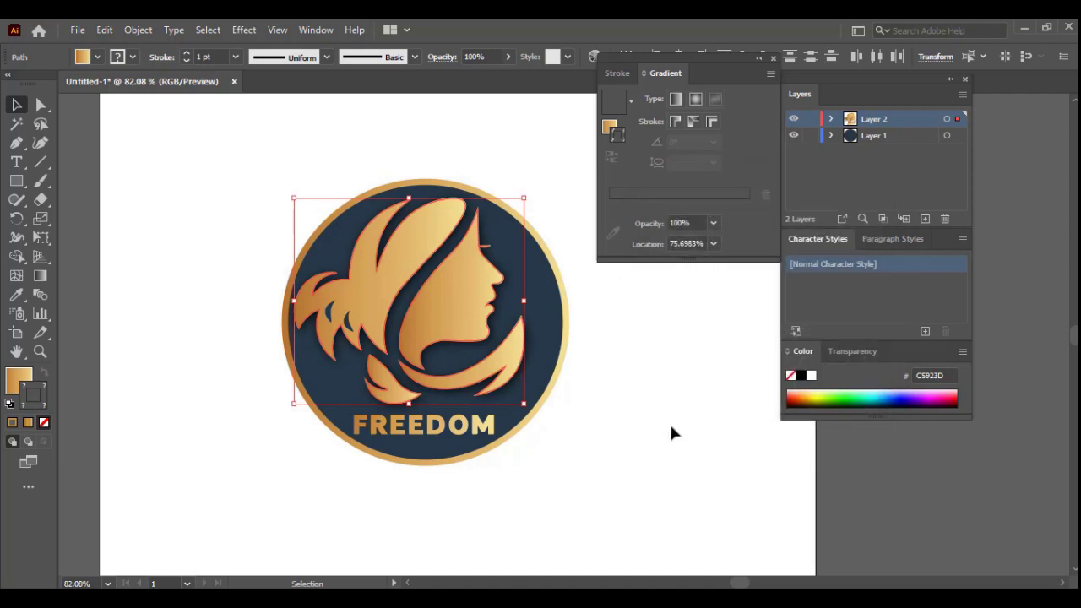
{"action": "left_click", "coordinate": [393, 284]}
{"action": "left_click", "coordinate": [495, 385], "text": "shift"}
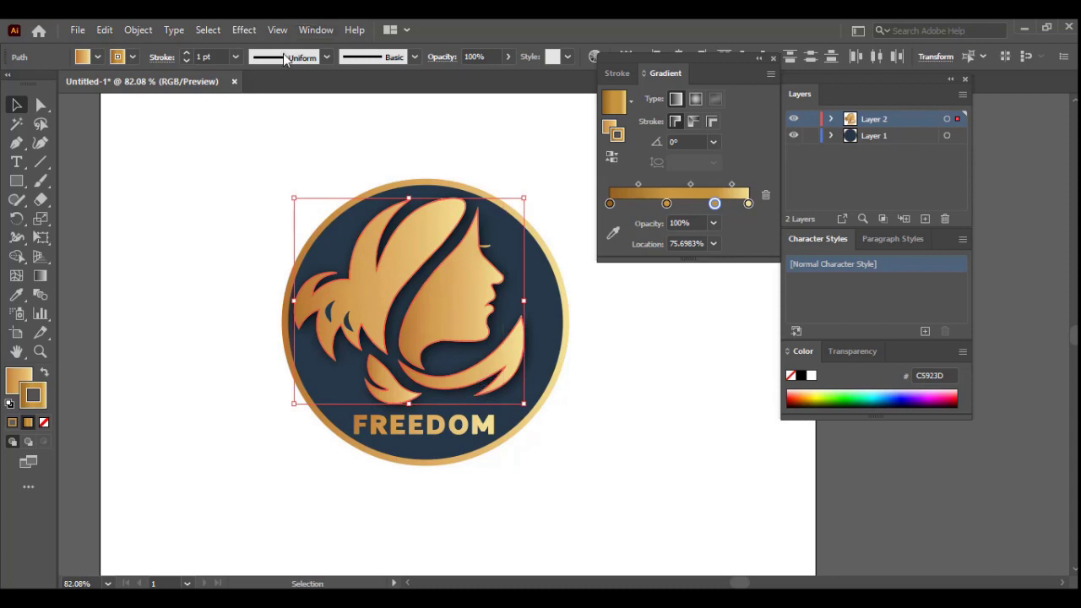
{"action": "left_click", "coordinate": [244, 30]}
{"action": "left_click", "coordinate": [492, 244]}
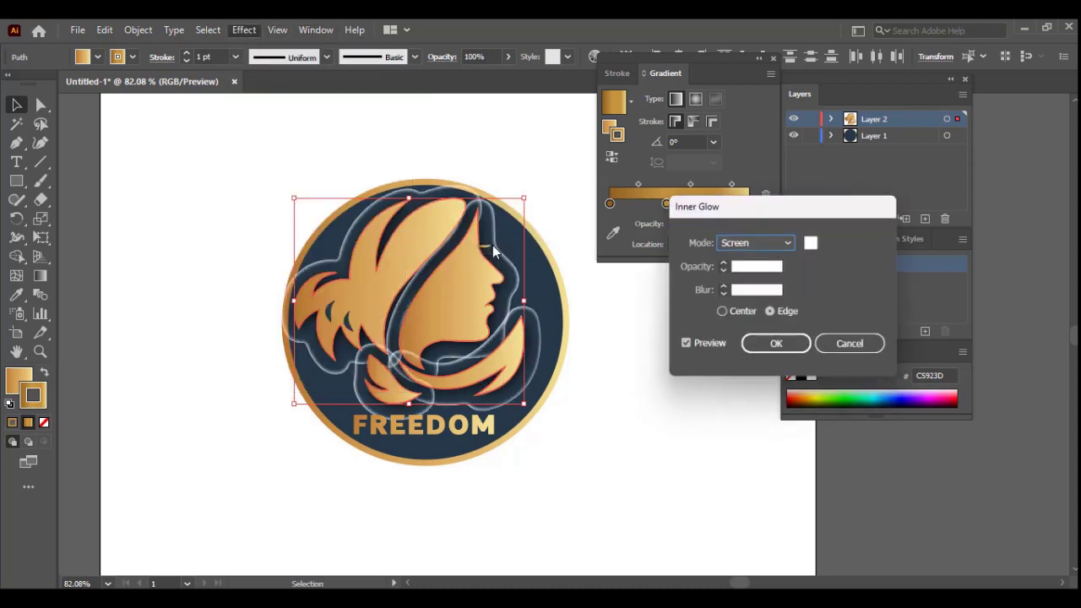
{"action": "left_click", "coordinate": [725, 293]}
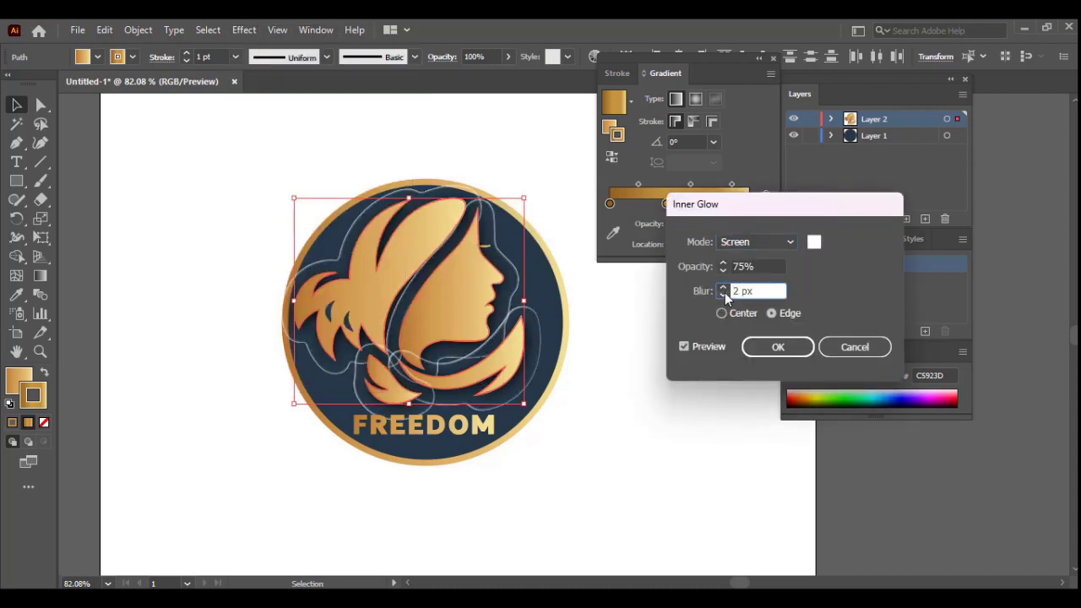
{"action": "scroll", "coordinate": [725, 290], "scroll_direction": "up", "scroll_amount": 3}
{"action": "scroll", "coordinate": [724, 291], "scroll_direction": "up", "scroll_amount": 4}
{"action": "scroll", "coordinate": [725, 290], "scroll_direction": "up", "scroll_amount": 4}
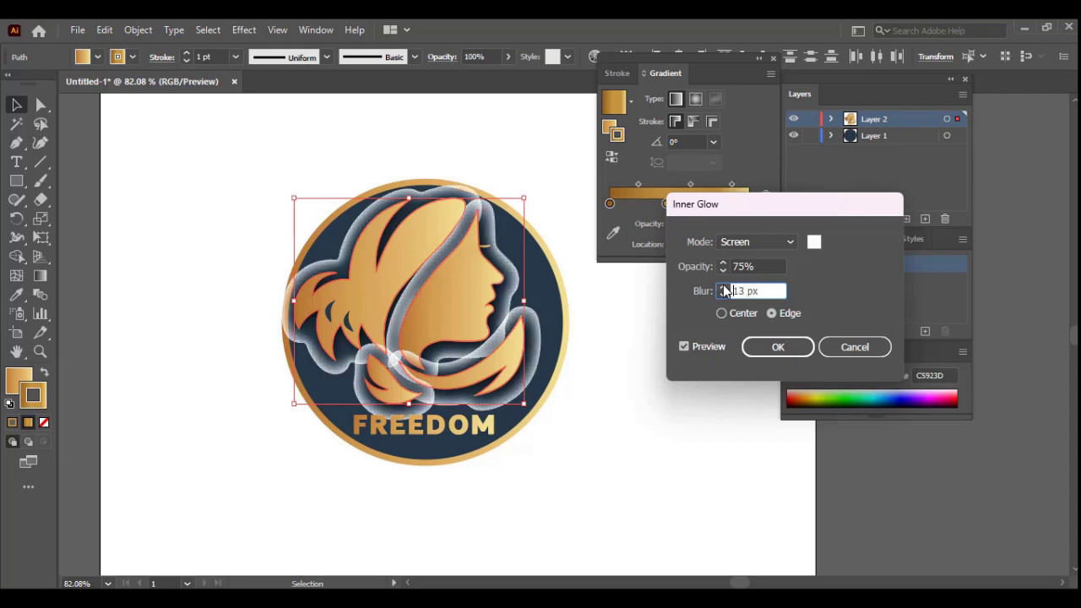
{"action": "left_click", "coordinate": [855, 347]}
- Add a Screen-mode outer glow at 75% opacity with a slight blur to the hair
{"action": "left_click", "coordinate": [245, 30]}
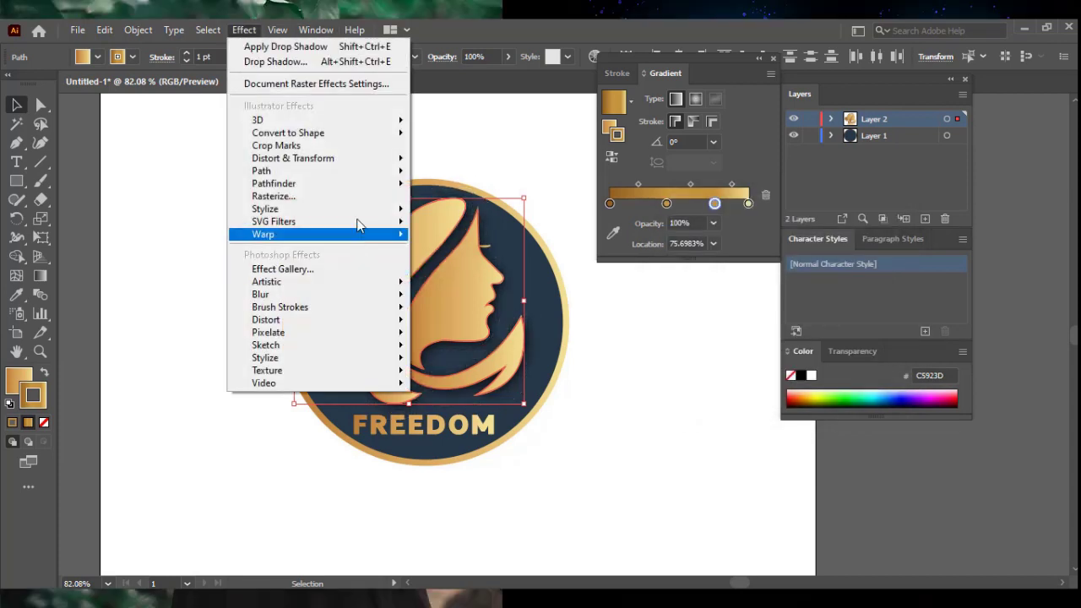
{"action": "left_click", "coordinate": [489, 263]}
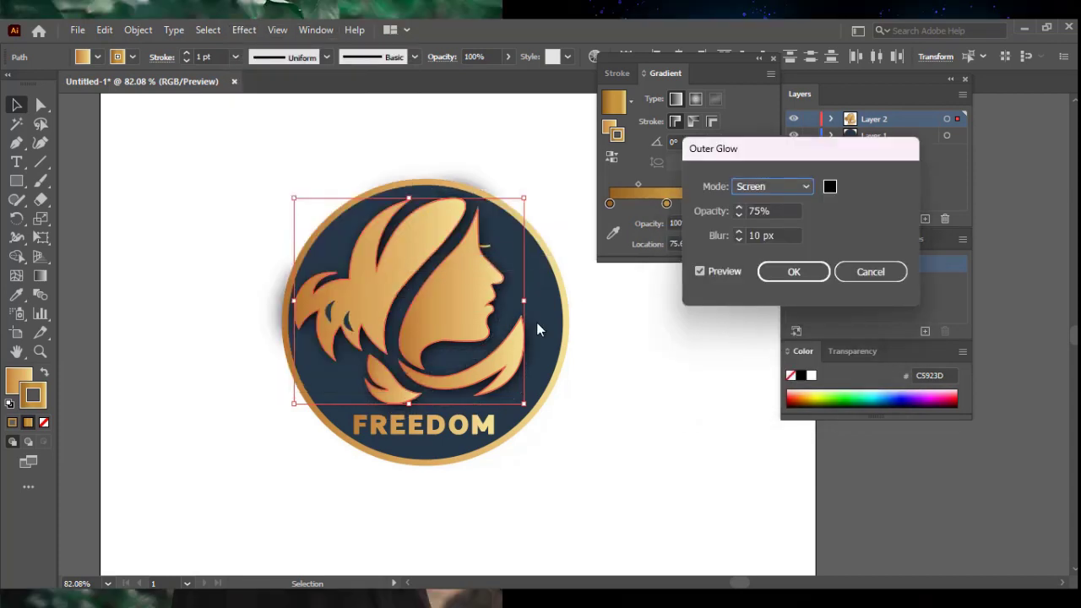
{"action": "scroll", "coordinate": [736, 242], "scroll_direction": "down", "scroll_amount": 5}
{"action": "scroll", "coordinate": [736, 241], "scroll_direction": "down", "scroll_amount": 1}
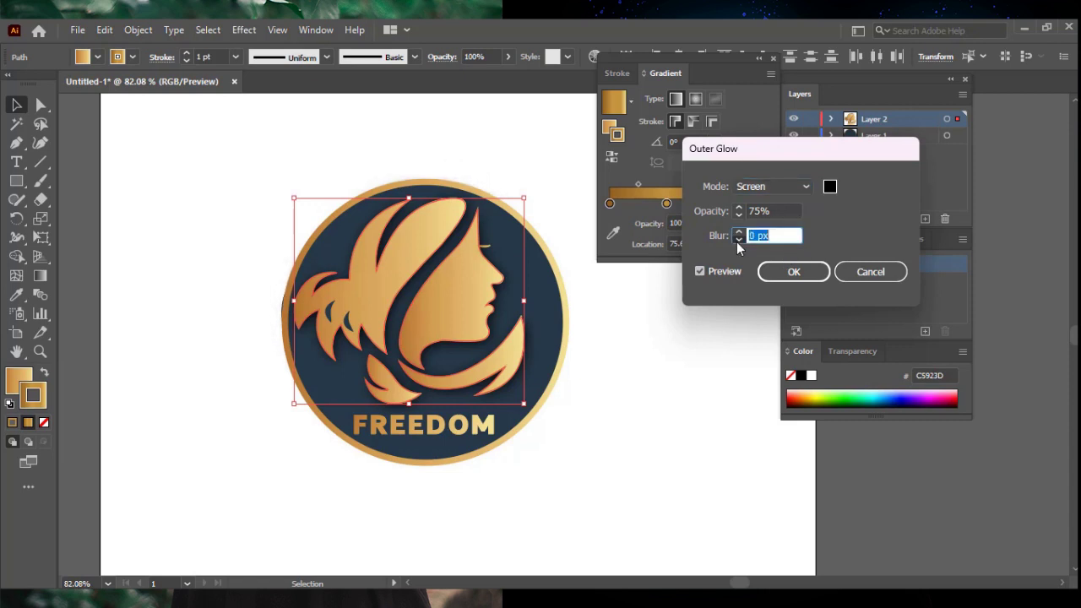
{"action": "left_click", "coordinate": [736, 235]}
{"action": "left_click", "coordinate": [737, 234]}
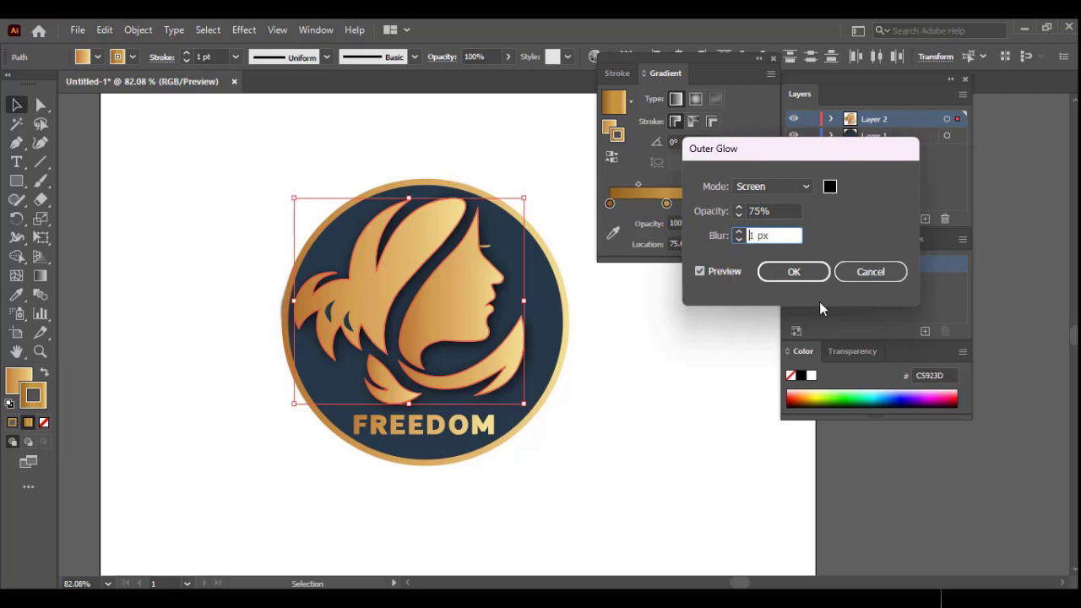
{"action": "left_click", "coordinate": [769, 271]}
{"action": "left_click", "coordinate": [239, 30]}
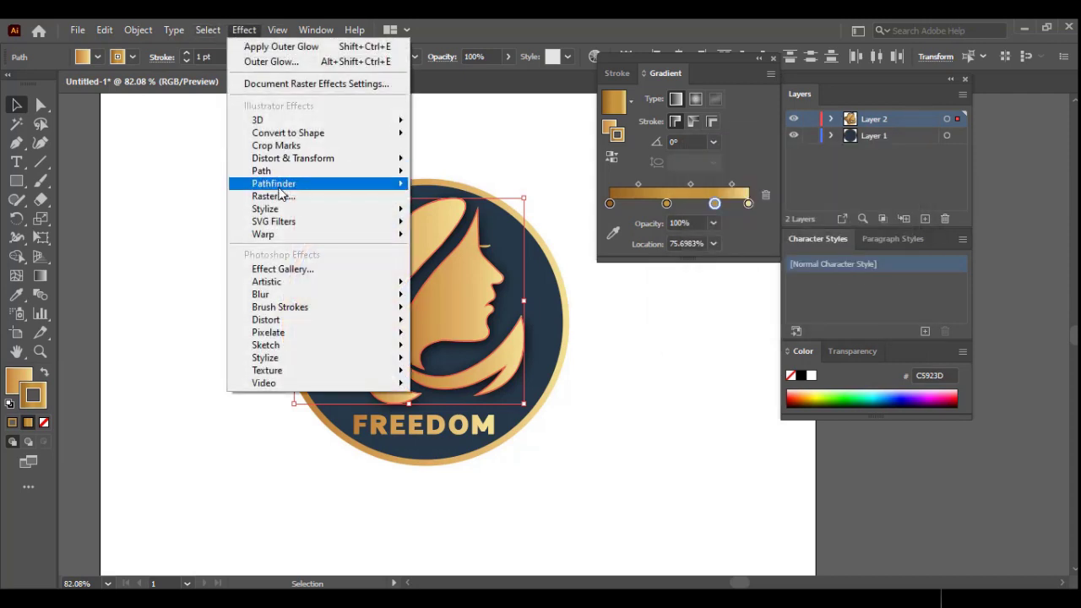
- Feather the hair shapes' edges, stepping the radius down to a small value
{"action": "mouse_move", "coordinate": [264, 209]}
{"action": "left_click", "coordinate": [501, 226]}
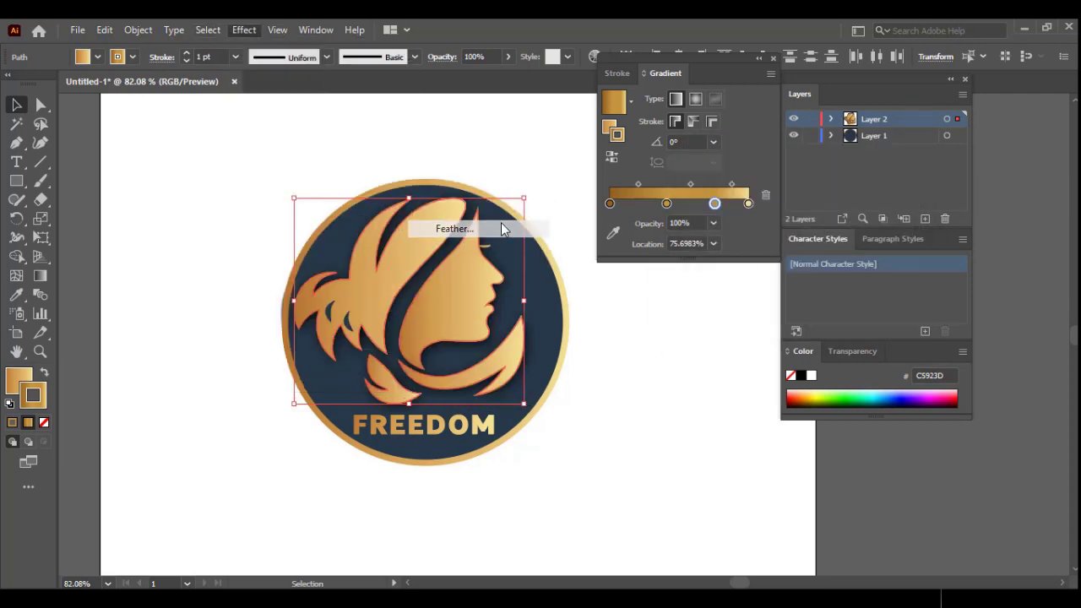
{"action": "left_click_drag", "start_coordinate": [537, 253], "coordinate": [697, 240]}
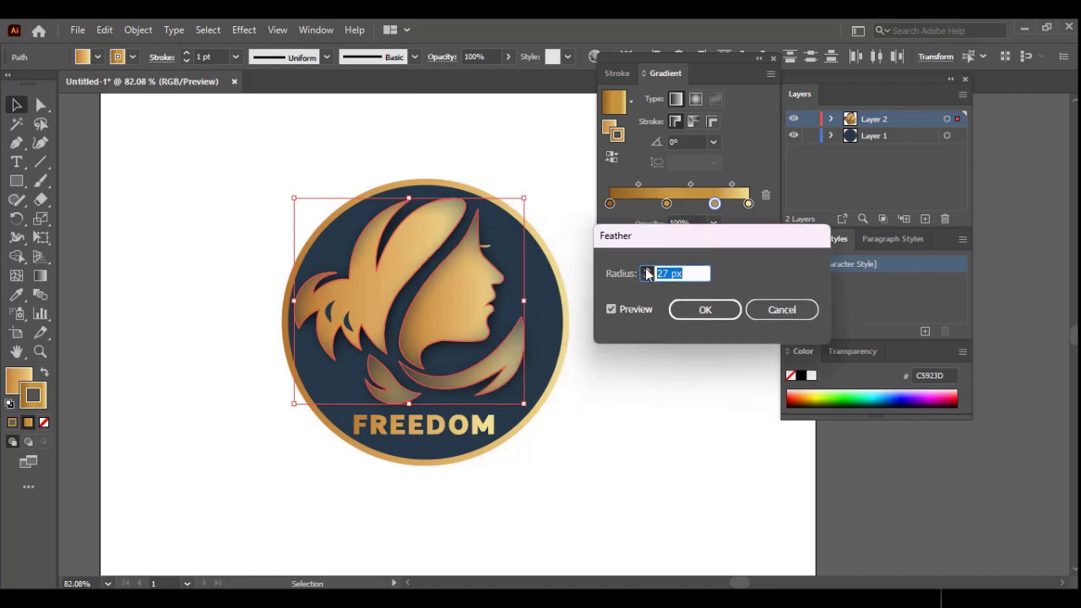
{"action": "left_click", "coordinate": [647, 277]}
{"action": "left_click", "coordinate": [647, 277]}
{"action": "left_click", "coordinate": [647, 277]}
{"action": "left_click", "coordinate": [647, 277]}
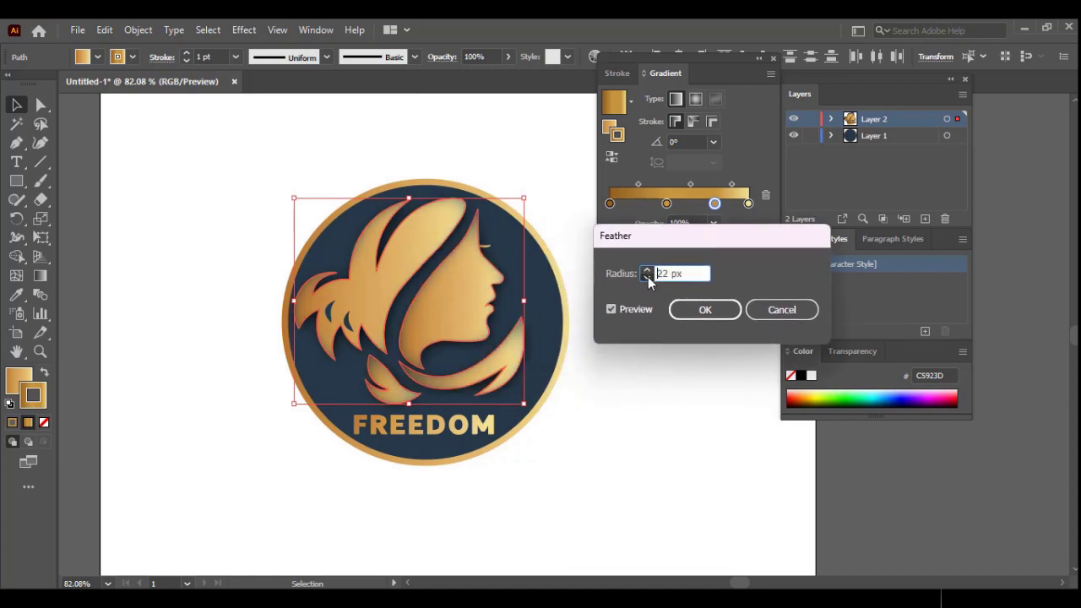
{"action": "left_click", "coordinate": [647, 277]}
{"action": "left_click", "coordinate": [647, 277]}
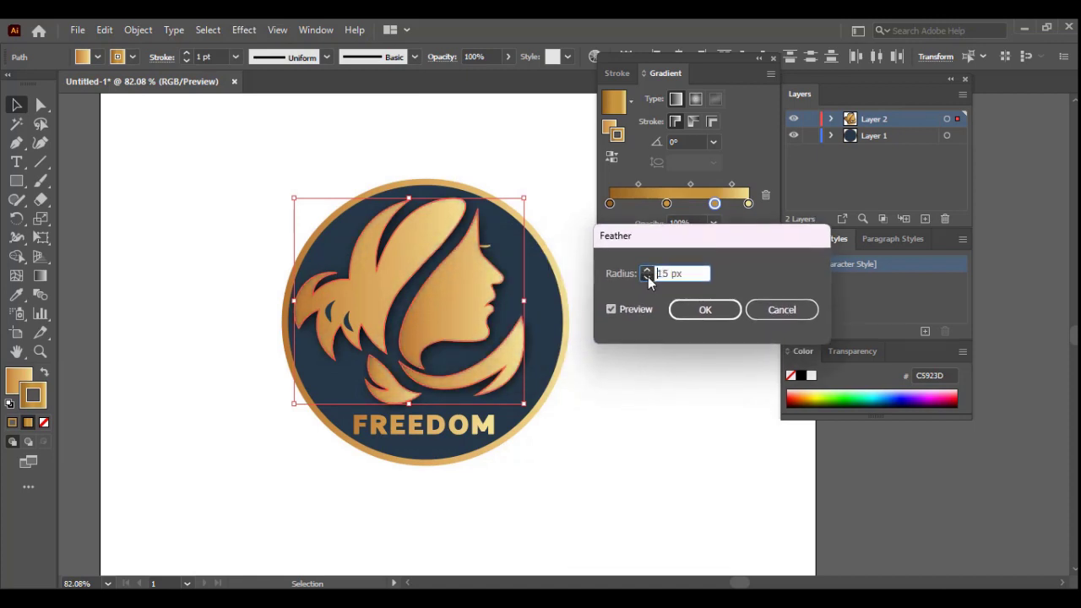
{"action": "left_click", "coordinate": [647, 277]}
{"action": "left_click", "coordinate": [704, 310]}
{"action": "left_click", "coordinate": [659, 379]}
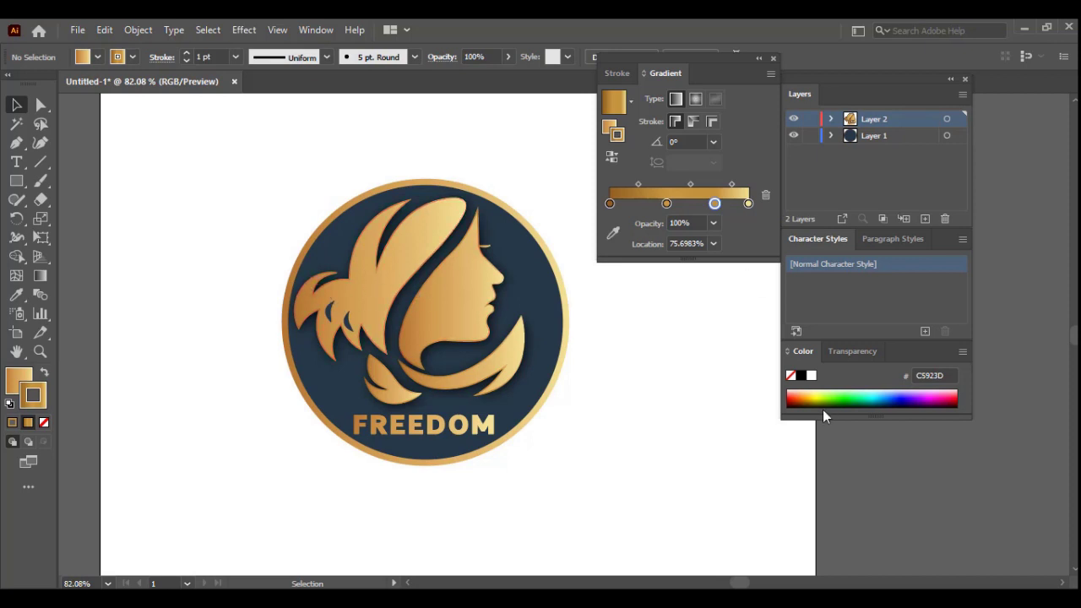
{"action": "left_click", "coordinate": [459, 310]}
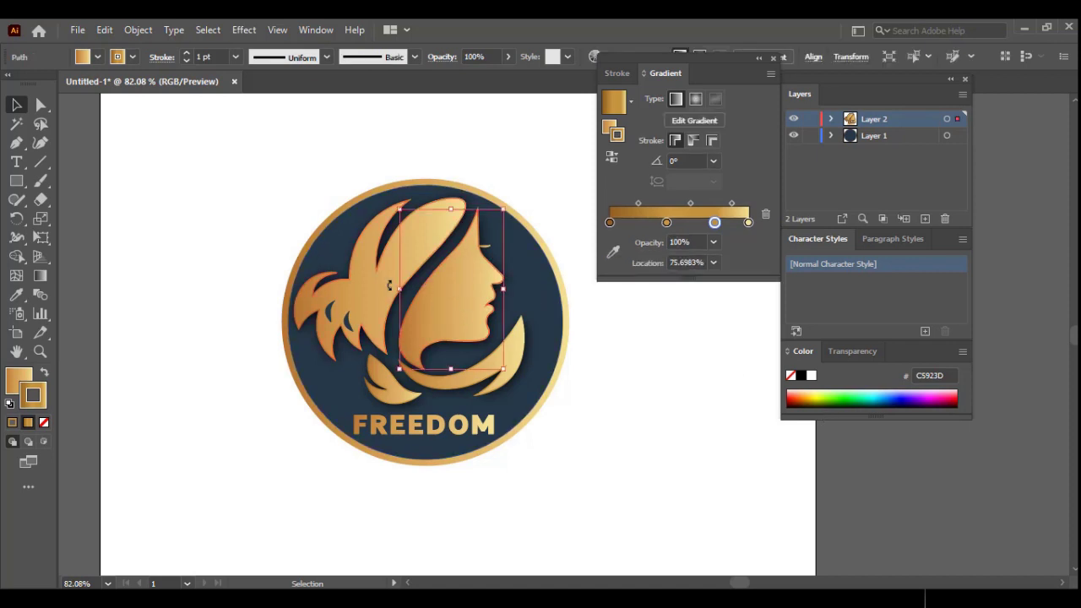
{"action": "left_click", "coordinate": [45, 423]}
{"action": "left_click", "coordinate": [152, 451]}
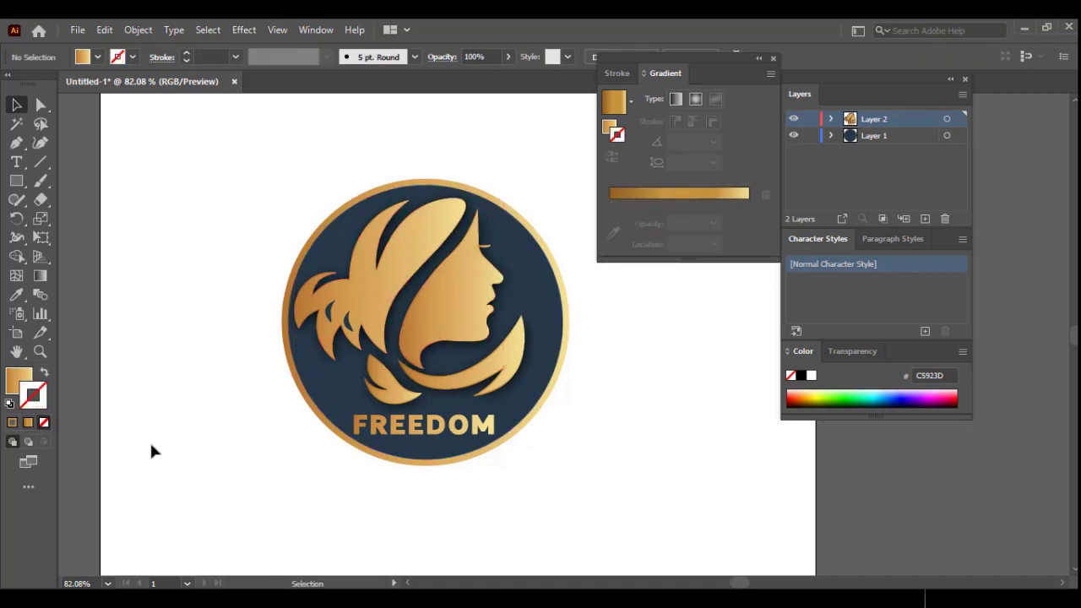
{"action": "key", "text": "ctrl+z"}
{"action": "key", "text": "ctrl+z"}
{"action": "key", "text": "ctrl+z"}
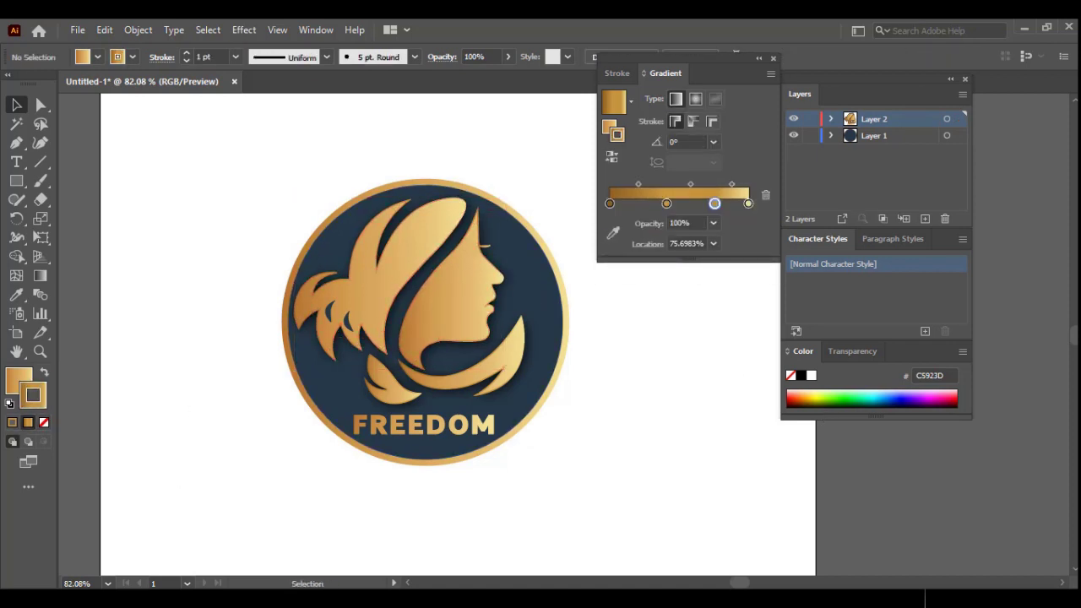